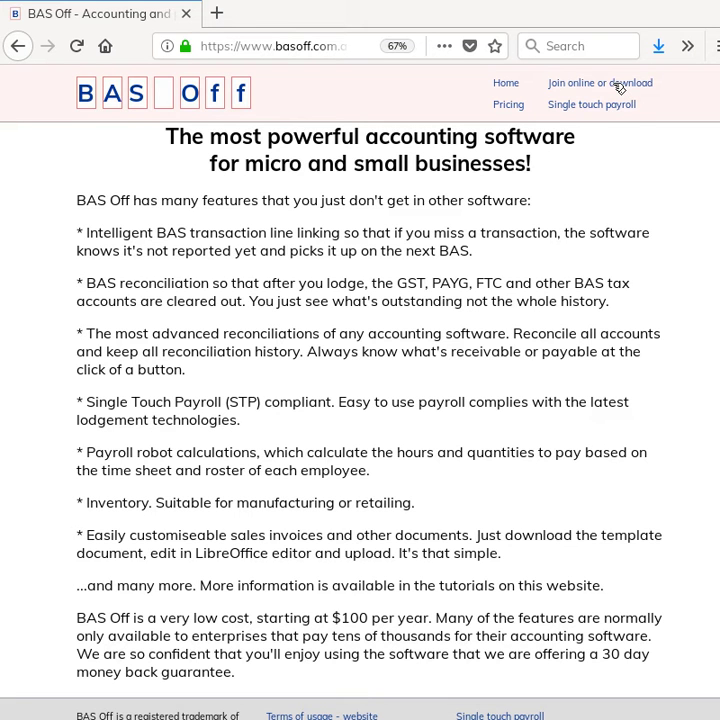
- Open the 'Join online or download' page and look over the browser-based version note
left_click(620, 88)
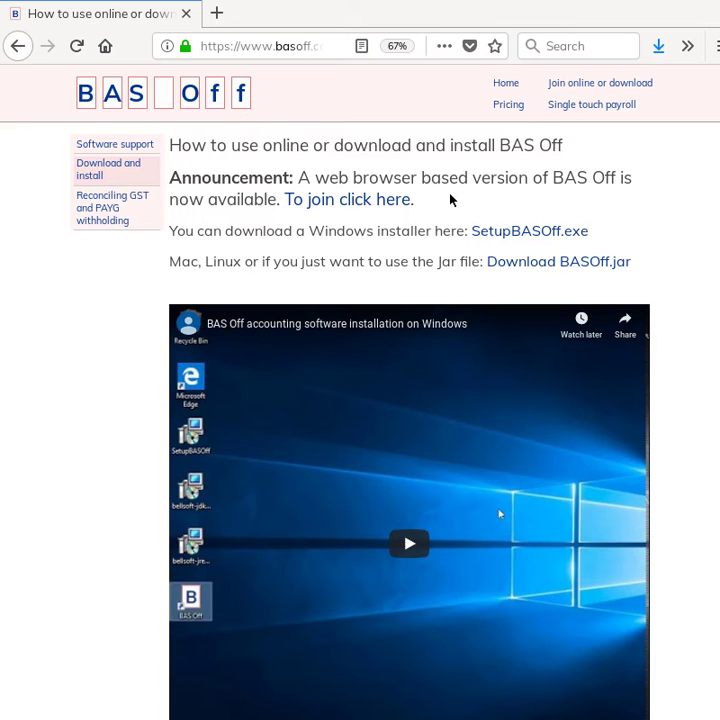
left_click_drag(350, 177, 545, 174)
left_click(545, 175)
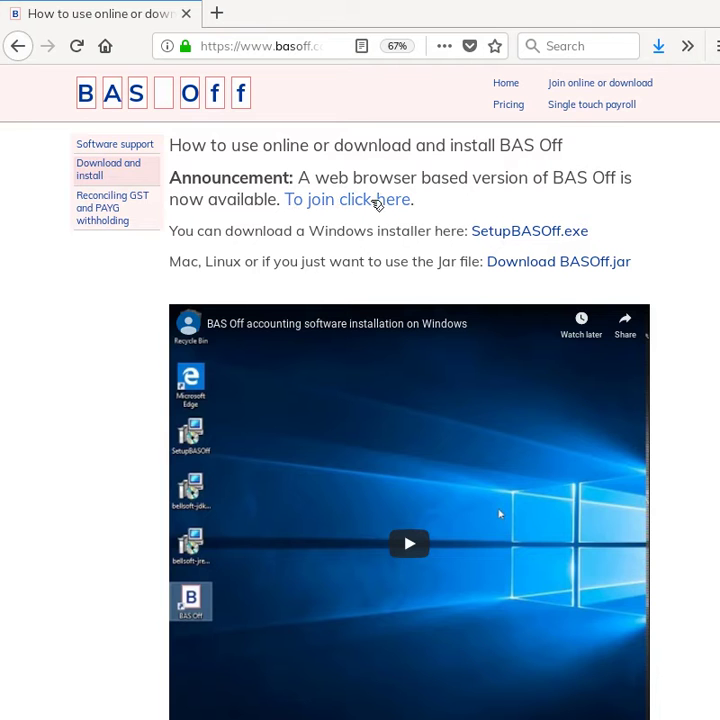
- On the signup page at 100% zoom, enter username 'test1' and the account password twice
left_click(377, 202)
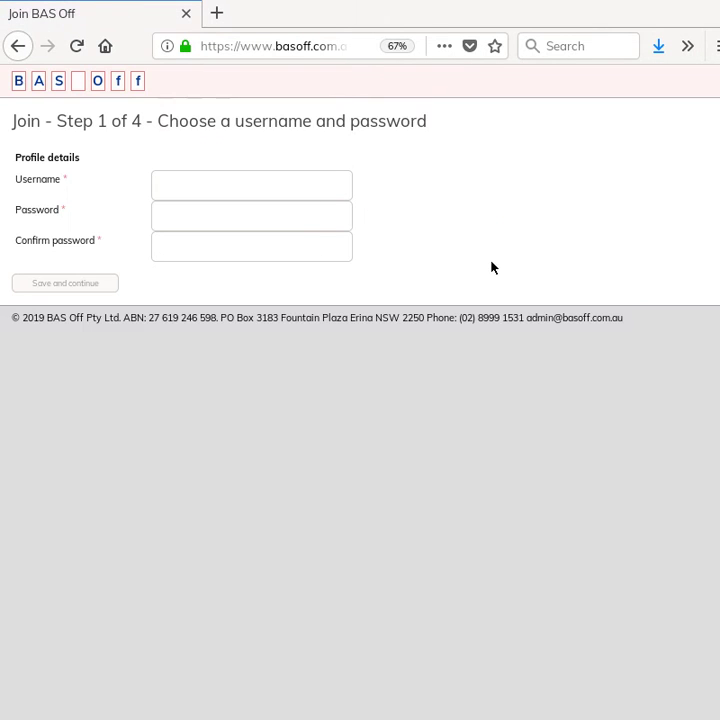
key("ctrl+0")
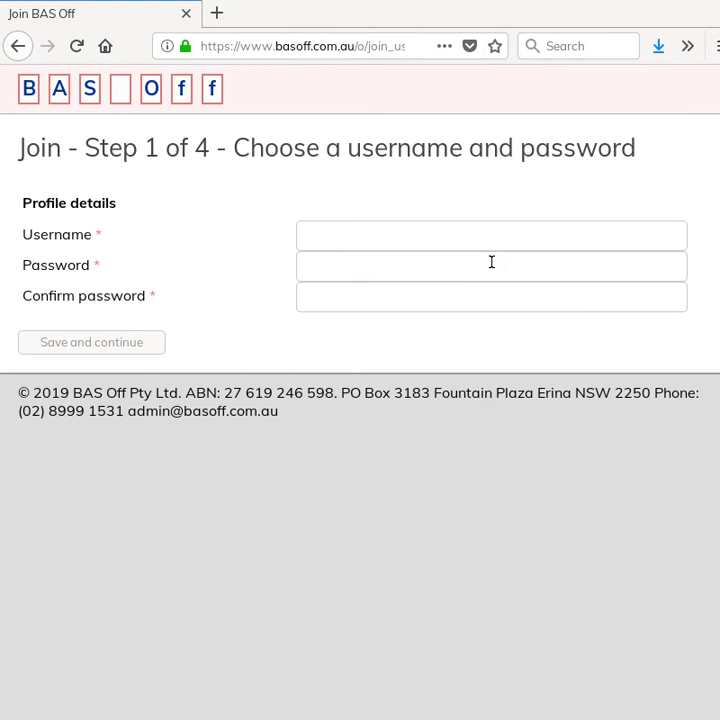
left_click(485, 236)
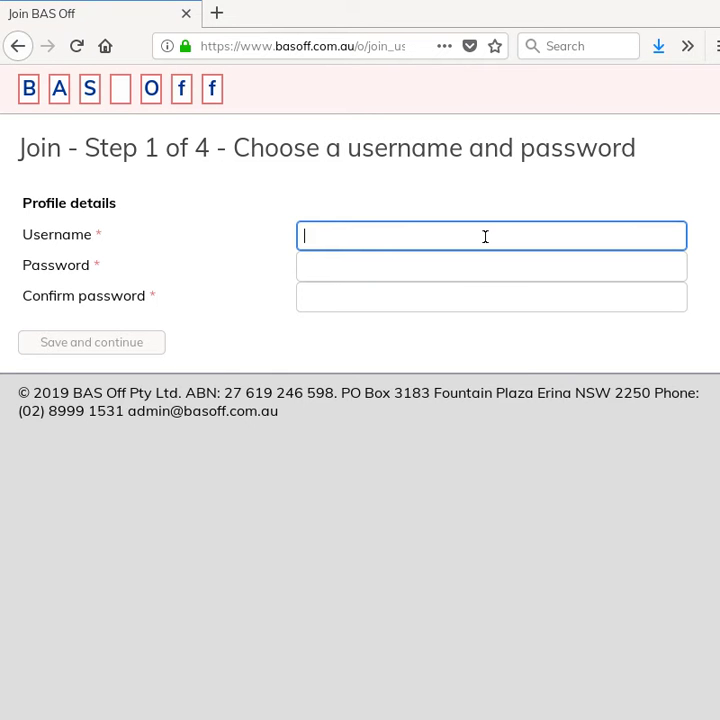
type("test1")
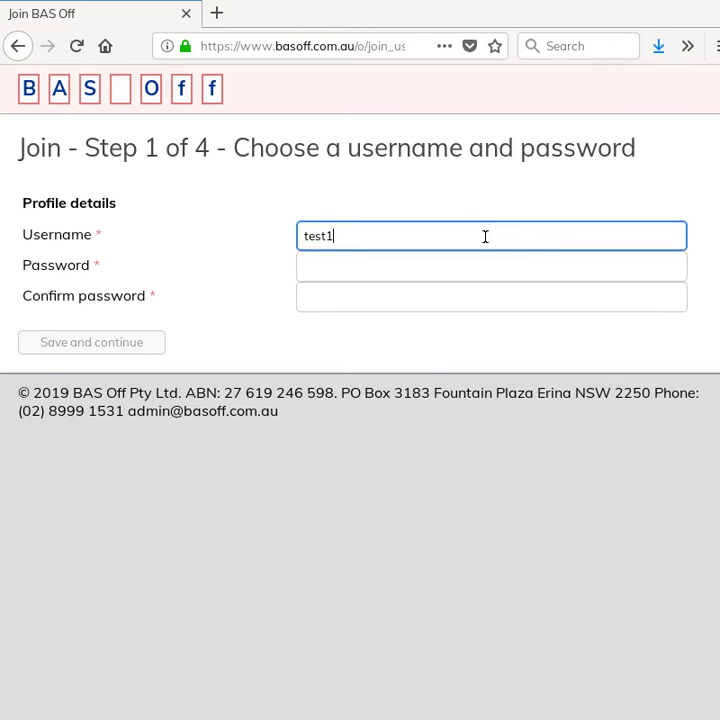
key("Tab")
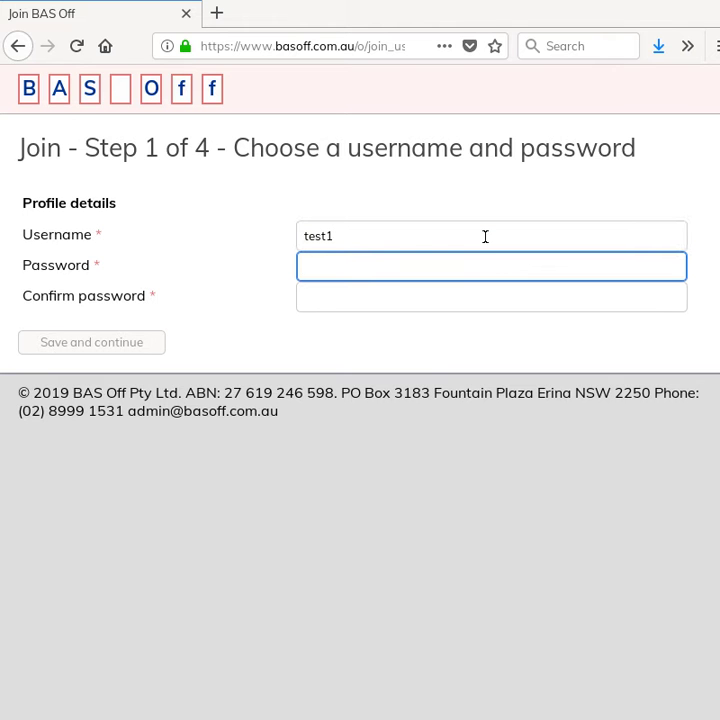
key("Tab")
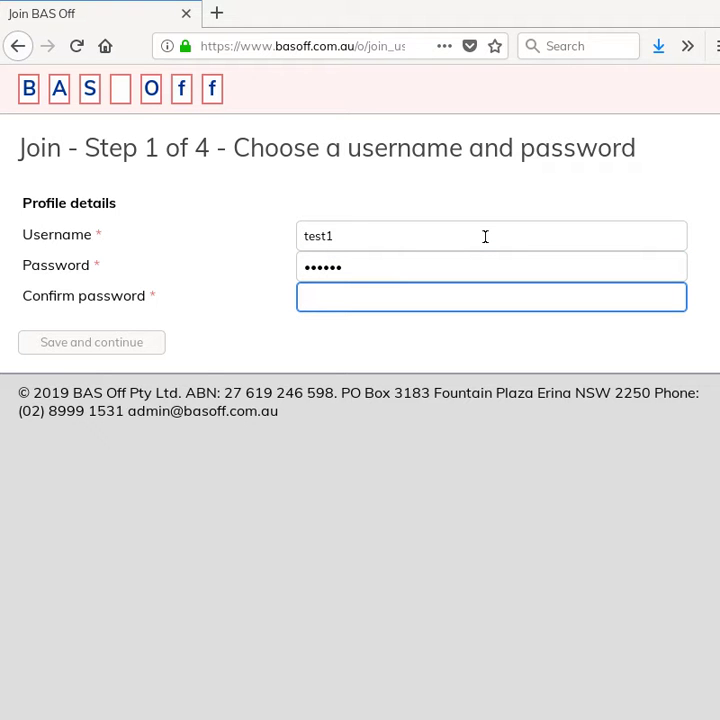
type("tes")
key("BackSpace")
key("BackSpace")
key("BackSpace")
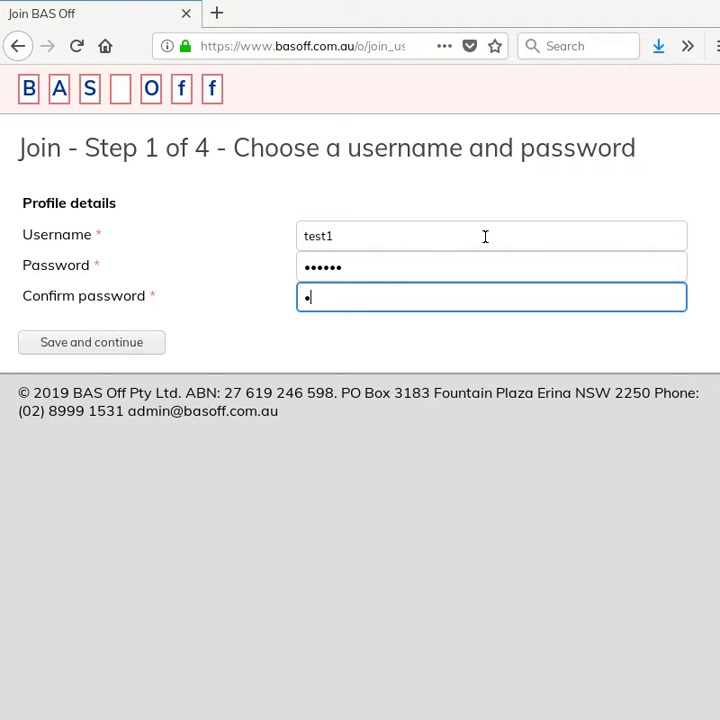
- Submit Step 1, decline Firefox's login saving, and bring up Google Authenticator on the mirrored phone
left_click(141, 347)
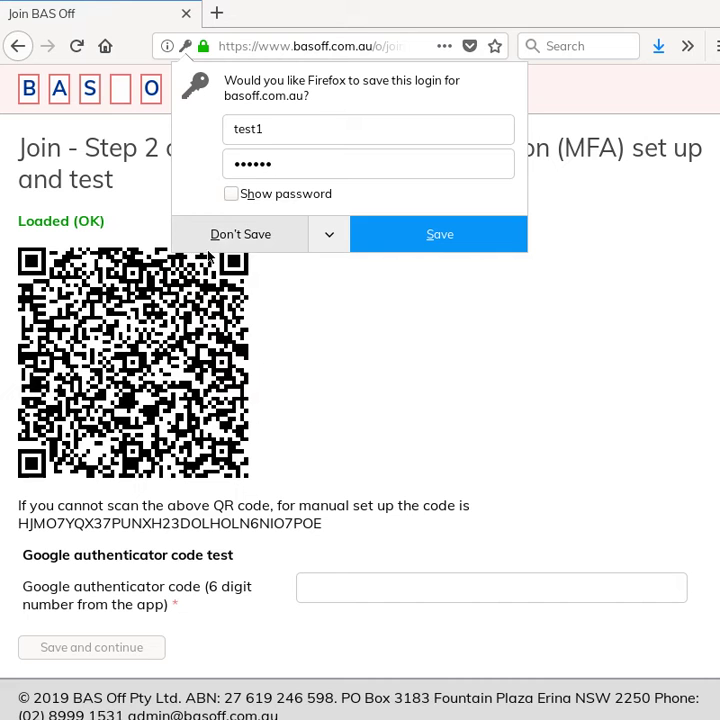
left_click(297, 240)
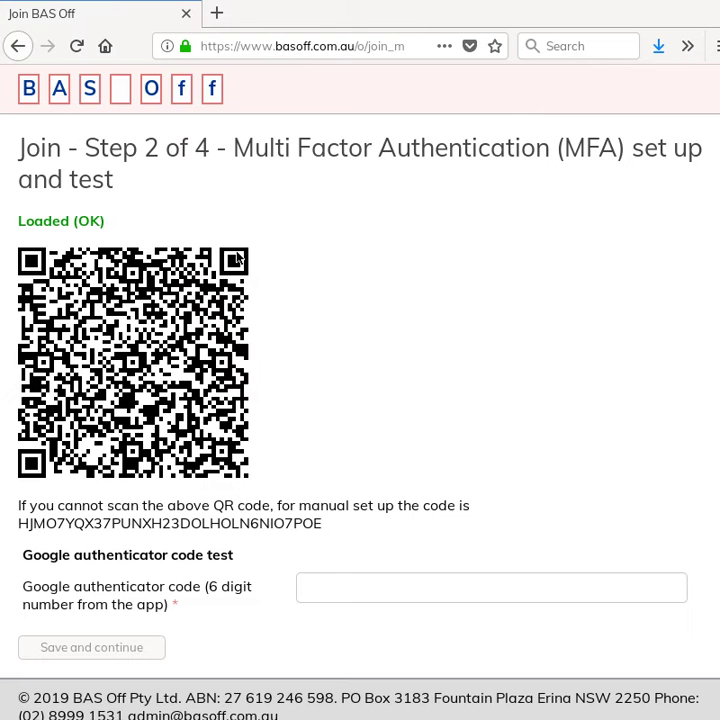
mouse_move(201, 441)
mouse_move(424, 295)
mouse_move(406, 471)
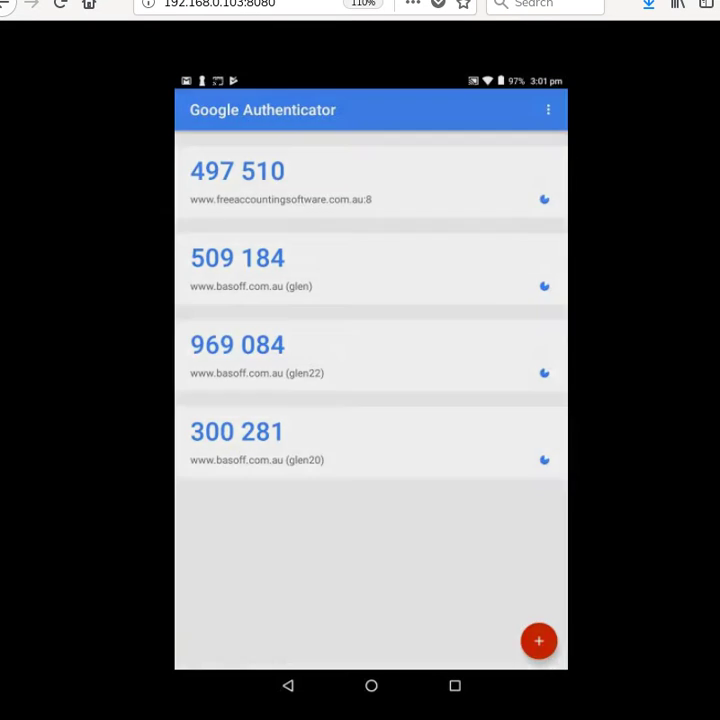
- Add the BAS Off test1 account to Google Authenticator by scanning the signup QR code
left_click(539, 641)
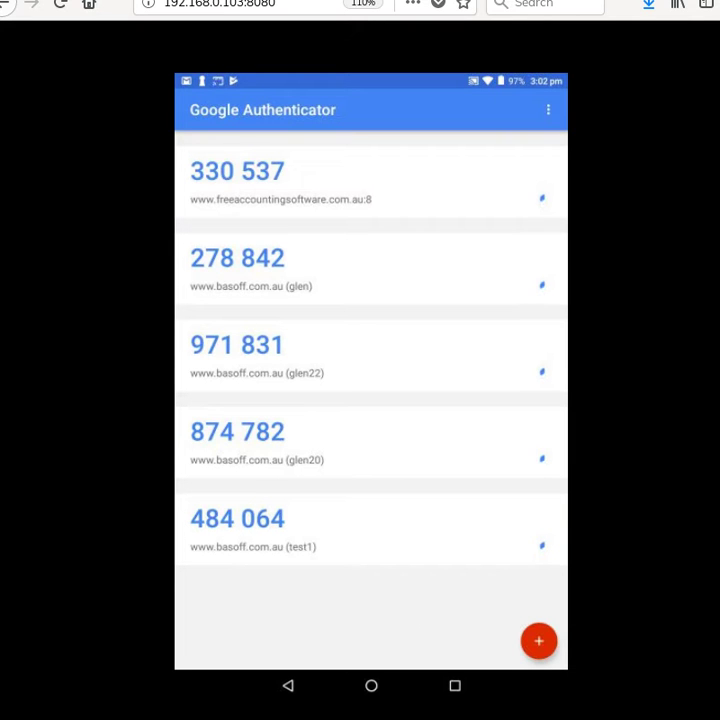
mouse_move(598, 471)
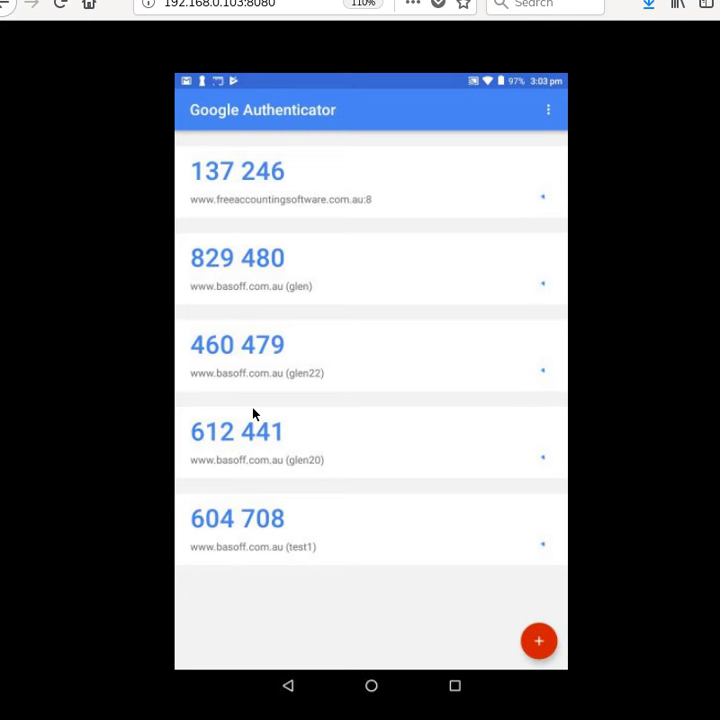
mouse_move(295, 591)
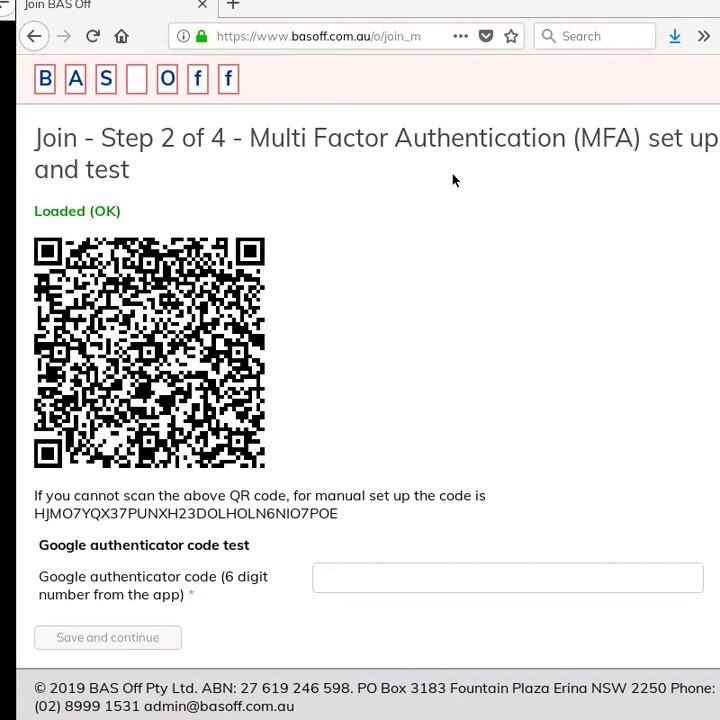
- Enter the six-digit authenticator code in the MFA field and submit it
left_click(423, 580)
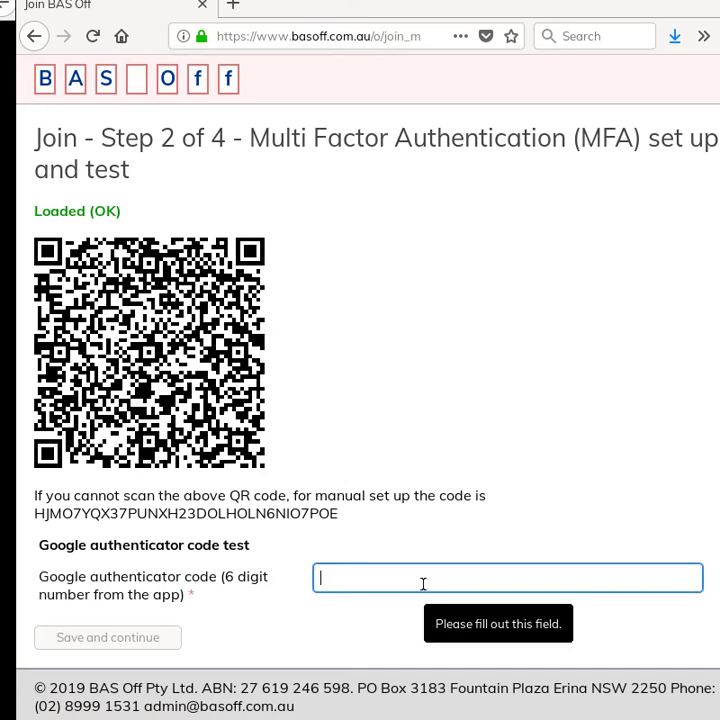
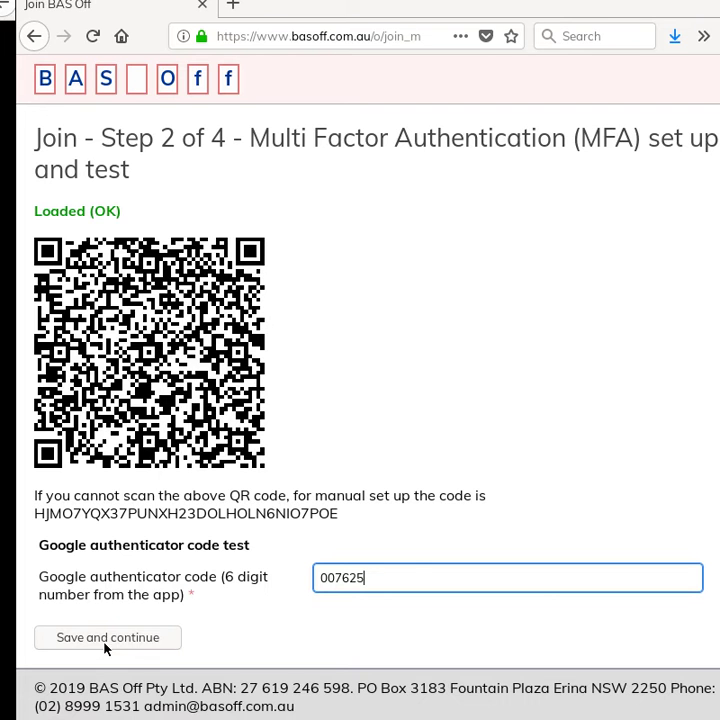
left_click(104, 644)
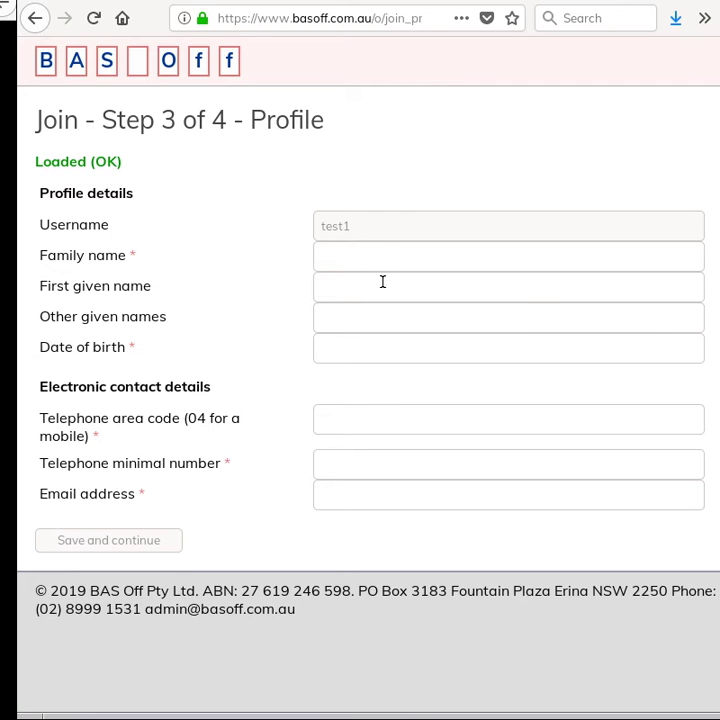
- Fill in the family and given names and date of birth 01/01/1980
left_click(381, 261)
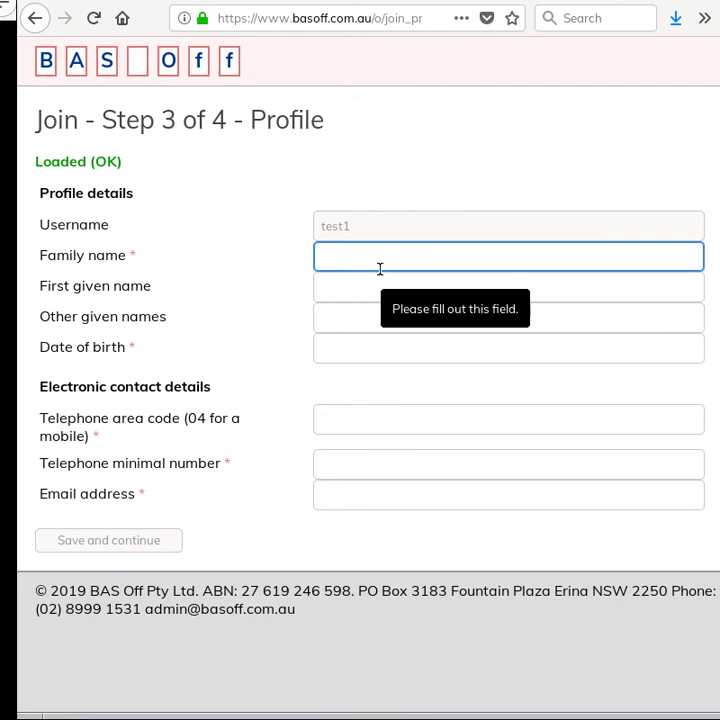
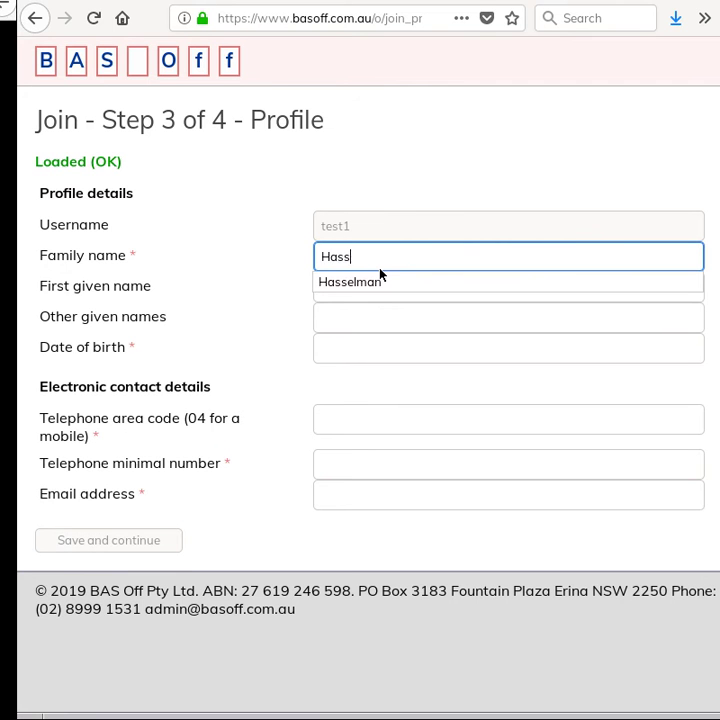
left_click(380, 281)
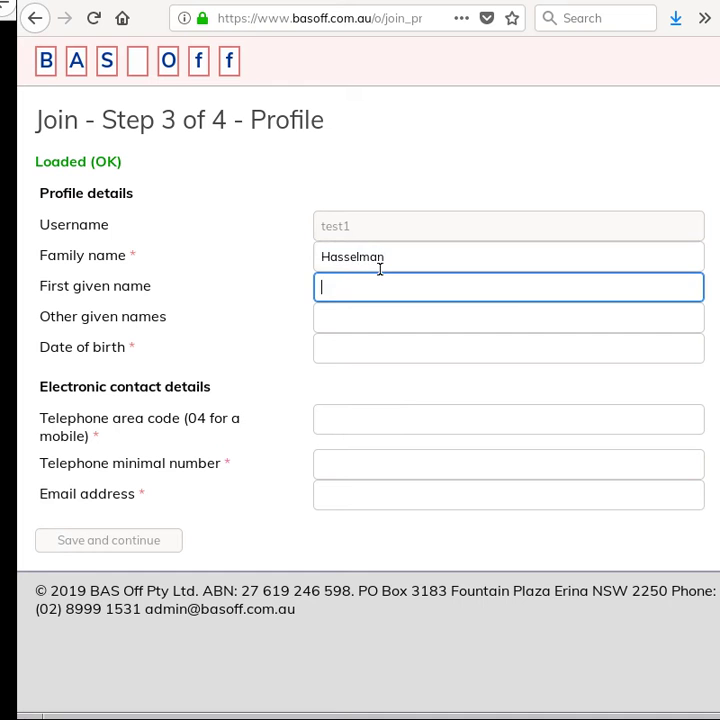
key("Tab")
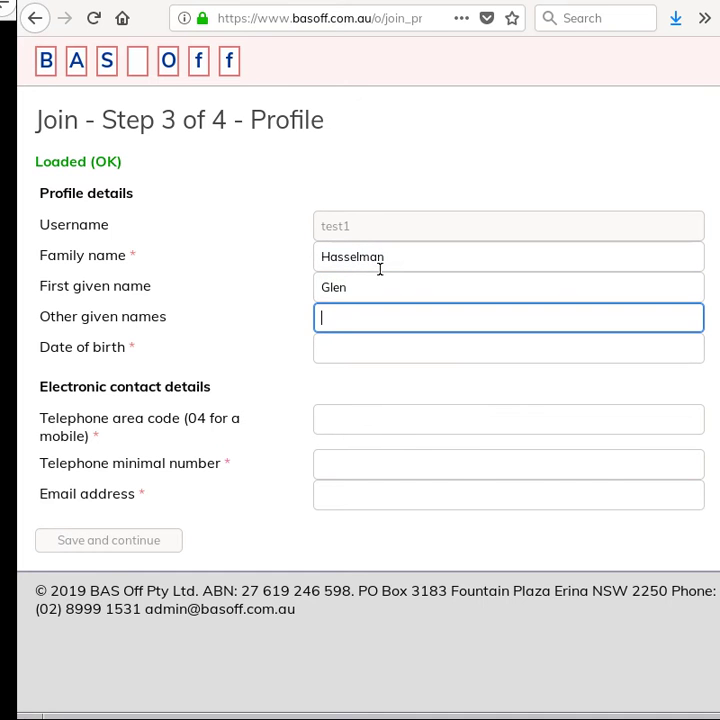
key("Tab")
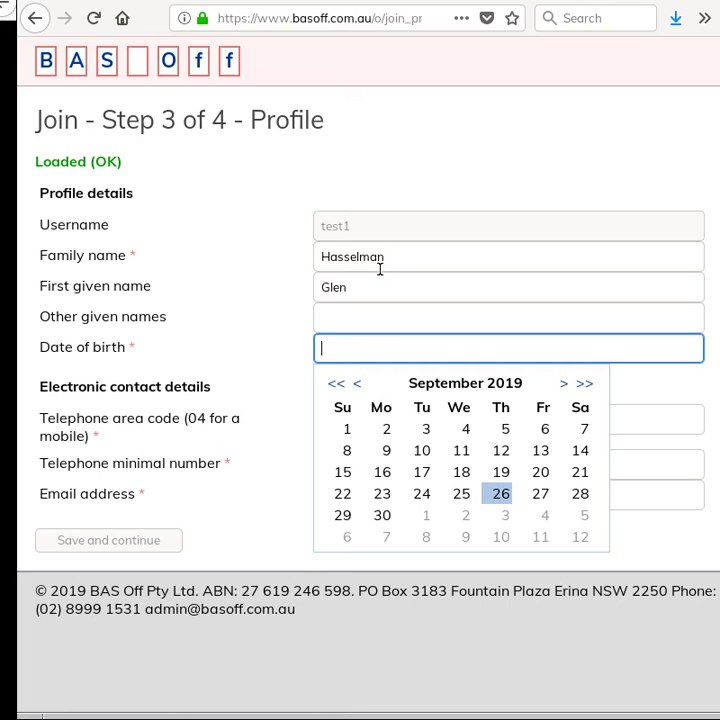
type("01/01/1980")
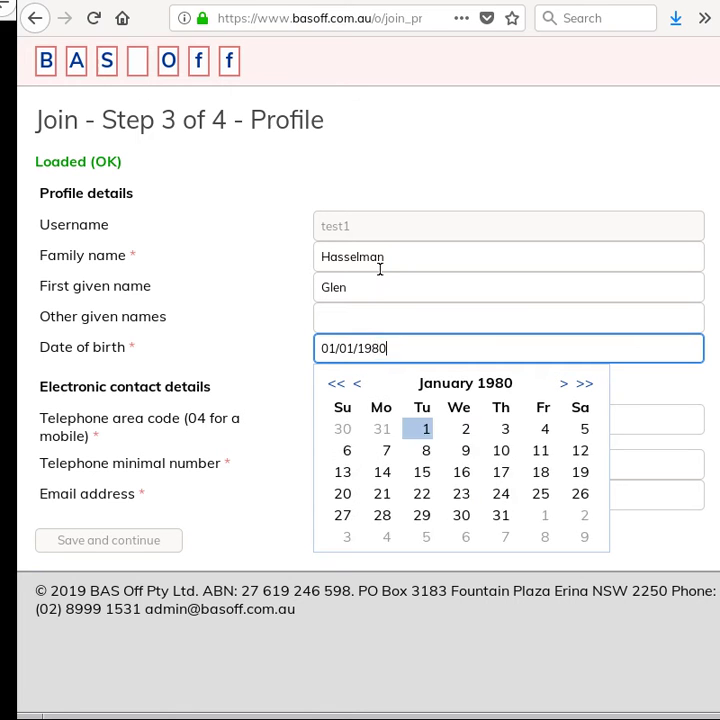
key("Tab")
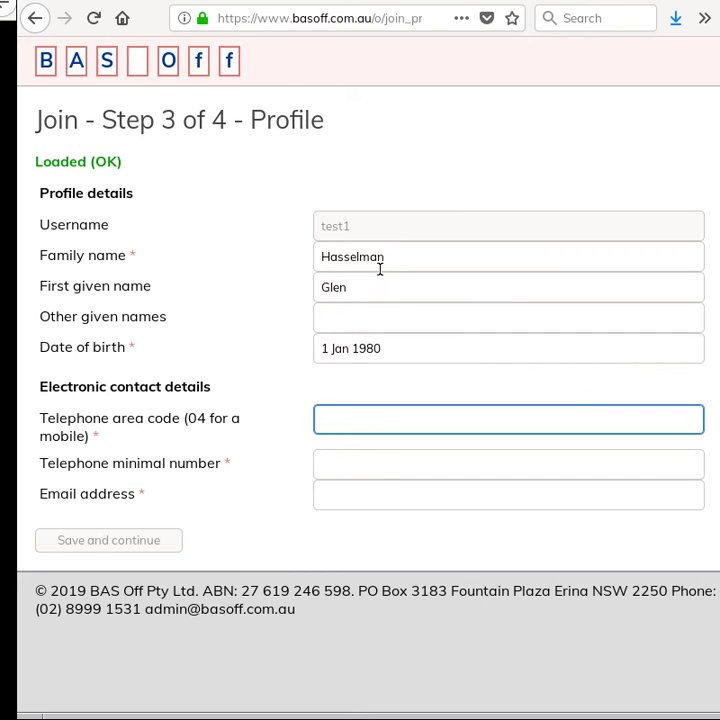
- Enter the telephone area code, phone number and email address, then save the profile
key("Tab")
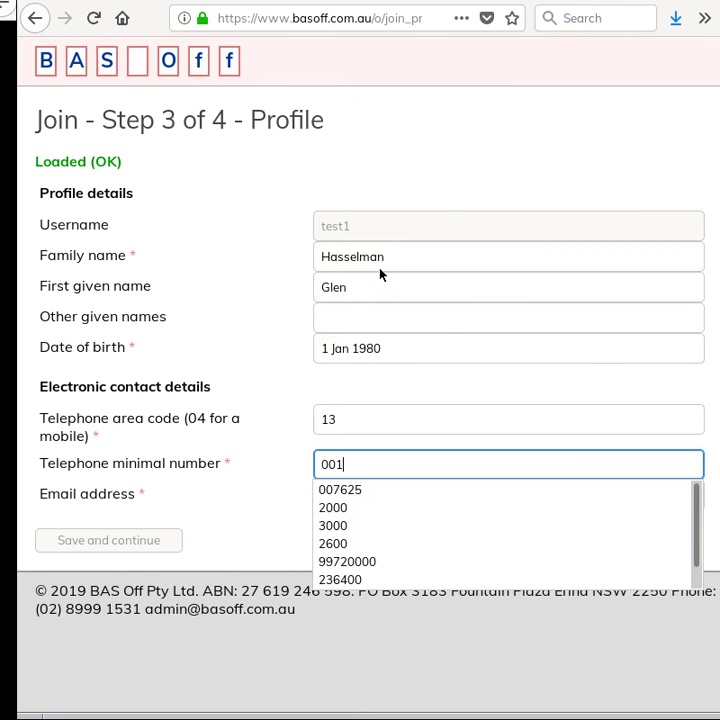
key("Tab")
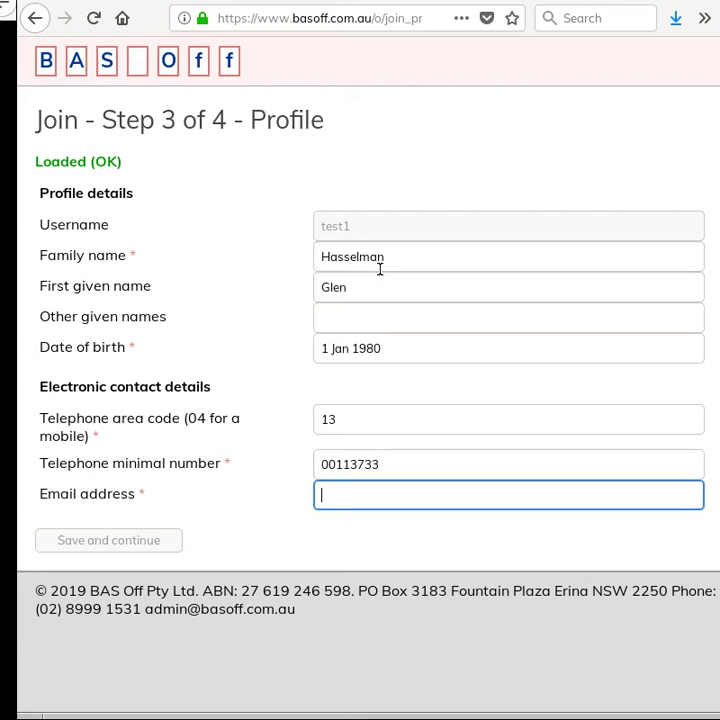
type("gl")
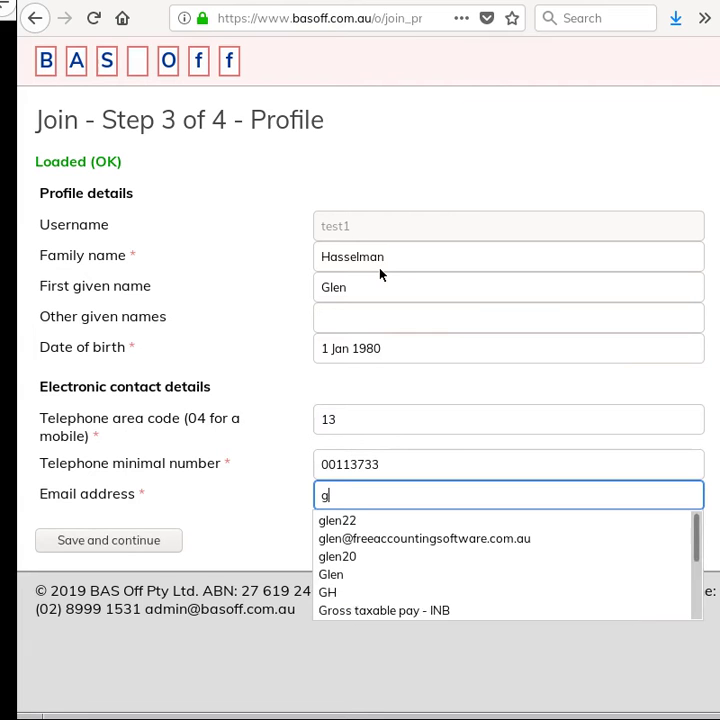
key("BackSpace")
key("BackSpace")
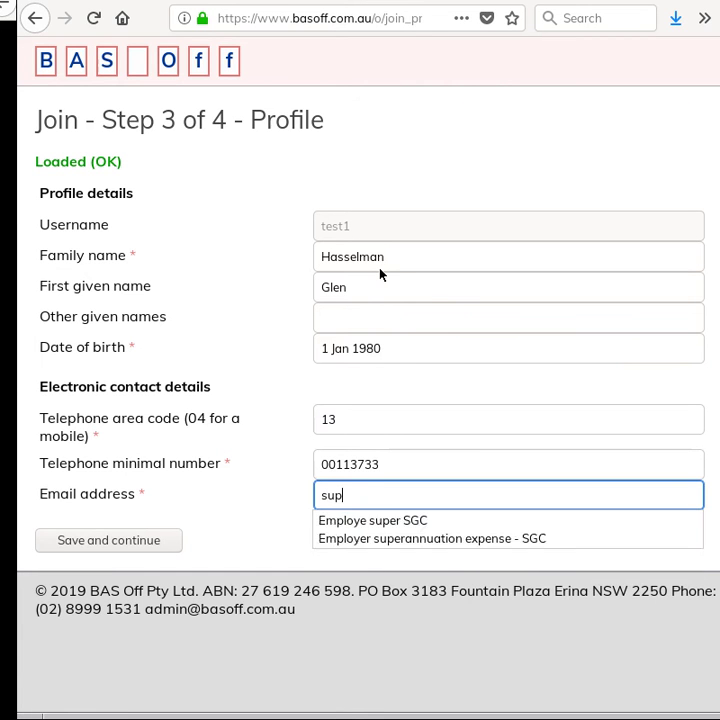
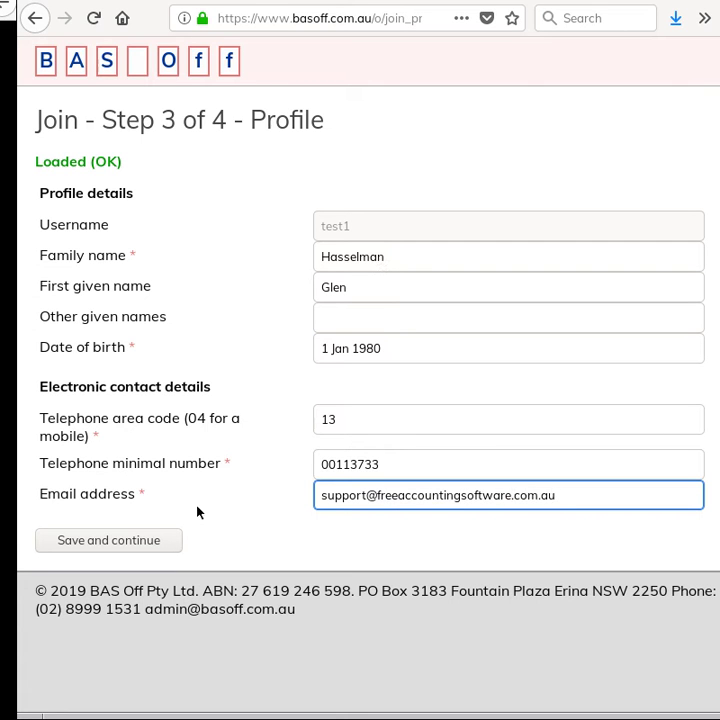
left_click(155, 546)
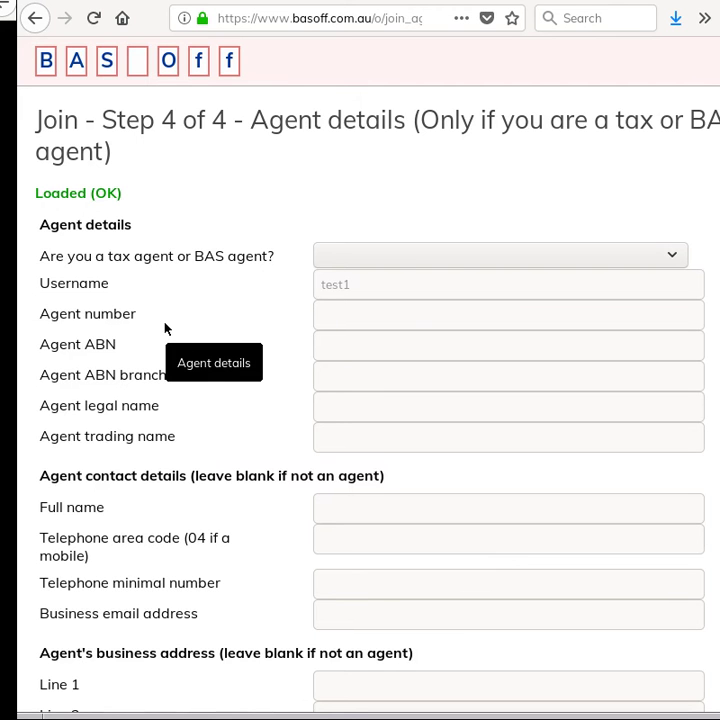
- Answer No to 'Are you a tax agent or BAS agent?' and save the agent details
scroll(165, 328, "down", 3)
scroll(165, 328, "down", 5)
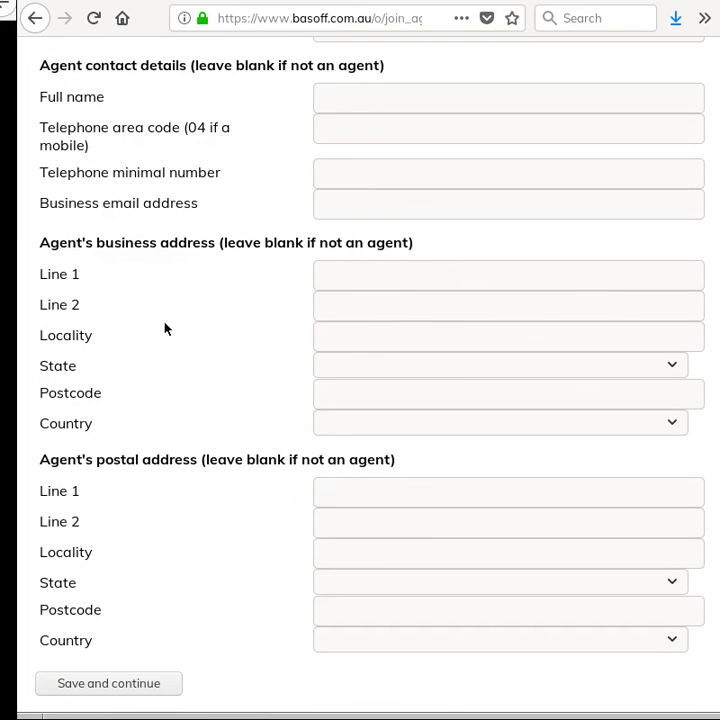
scroll(165, 328, "down", 1)
scroll(165, 328, "up", 9)
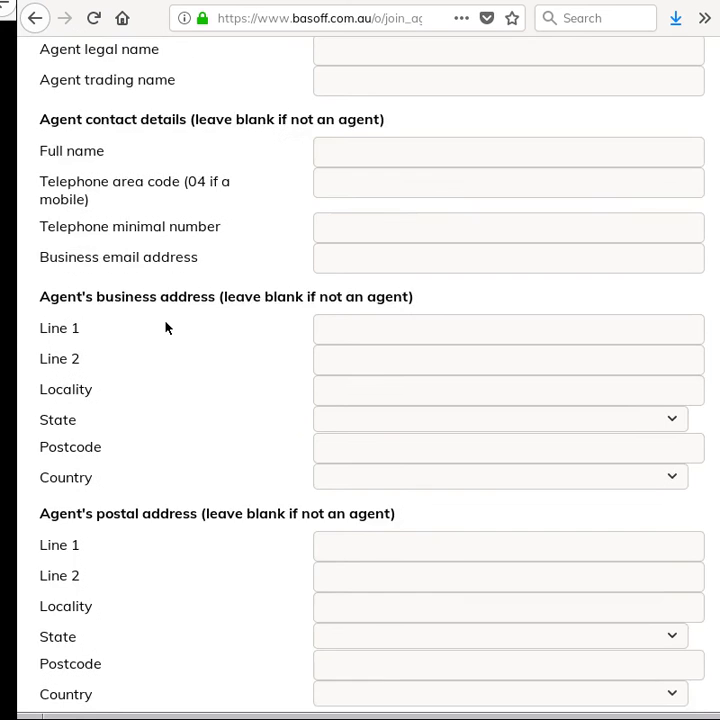
left_click(414, 257)
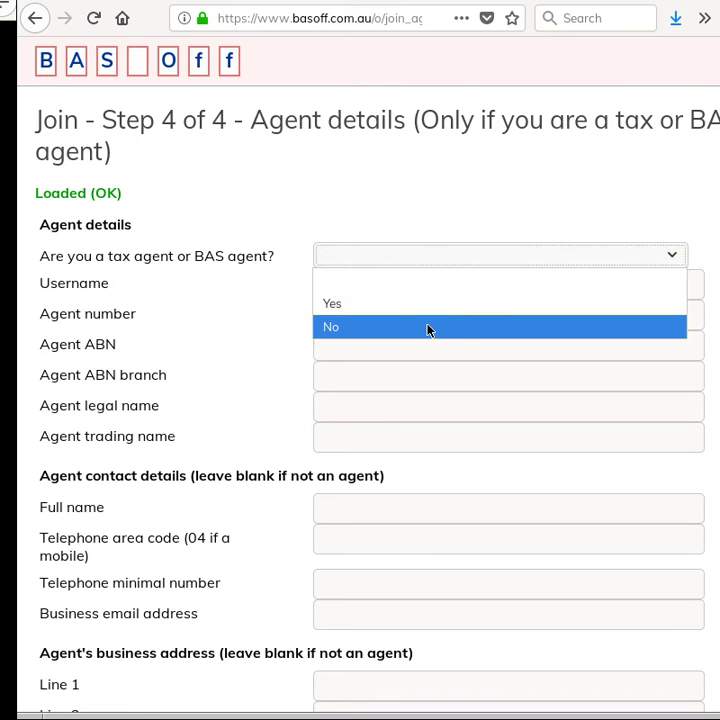
left_click(428, 280)
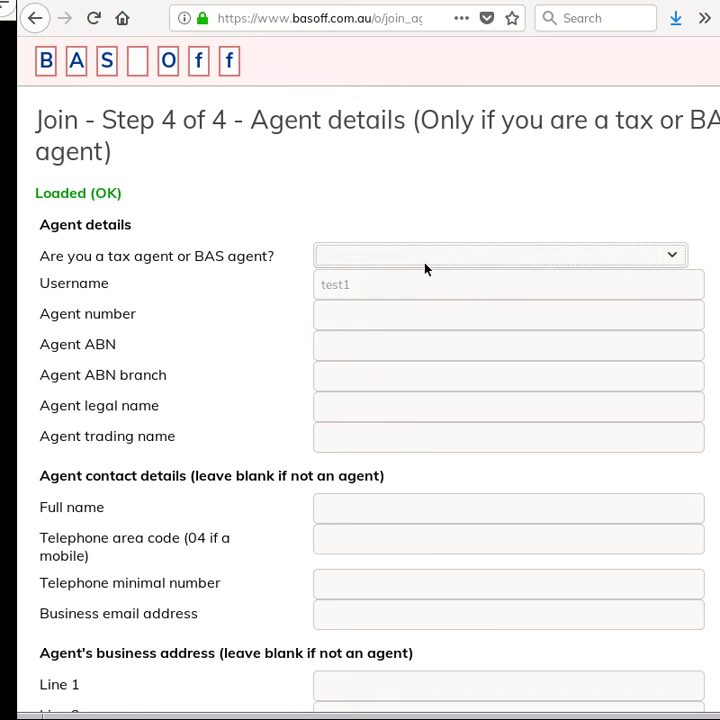
left_click(424, 258)
left_click(420, 327)
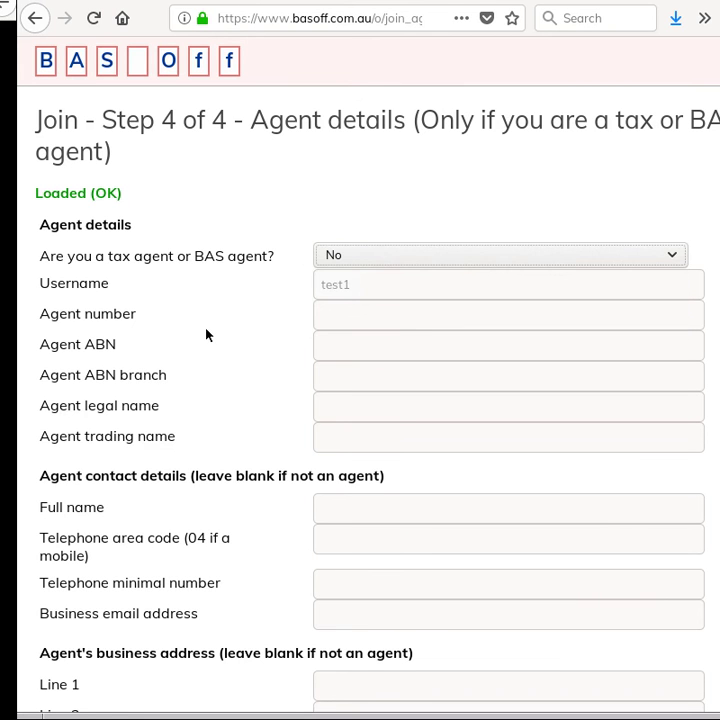
scroll(206, 335, "down", 5)
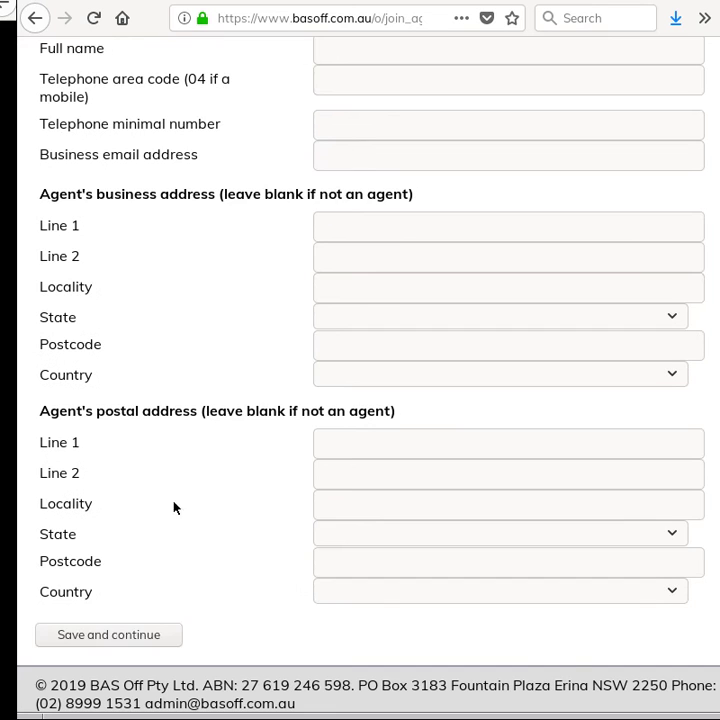
left_click(135, 638)
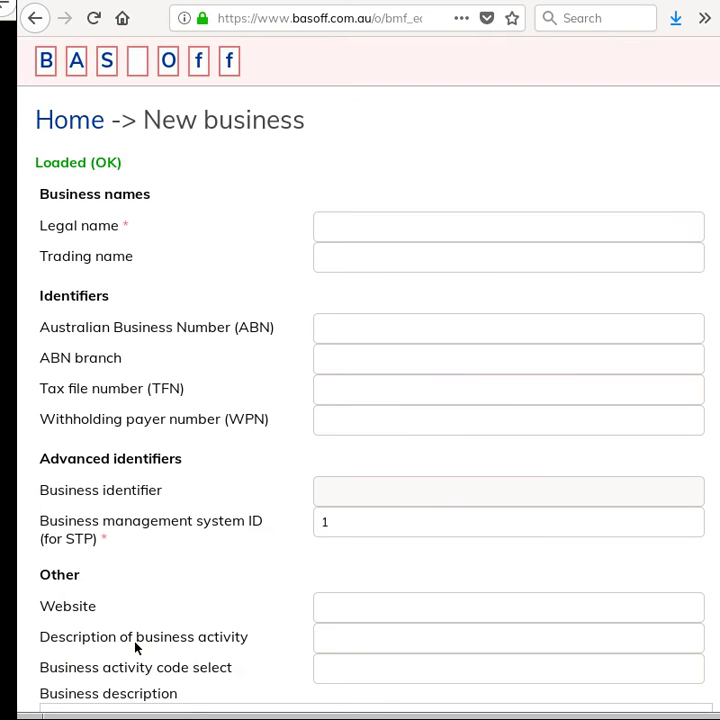
- Select the Legal name field and zoom the New business form out to 80%
left_click(233, 222)
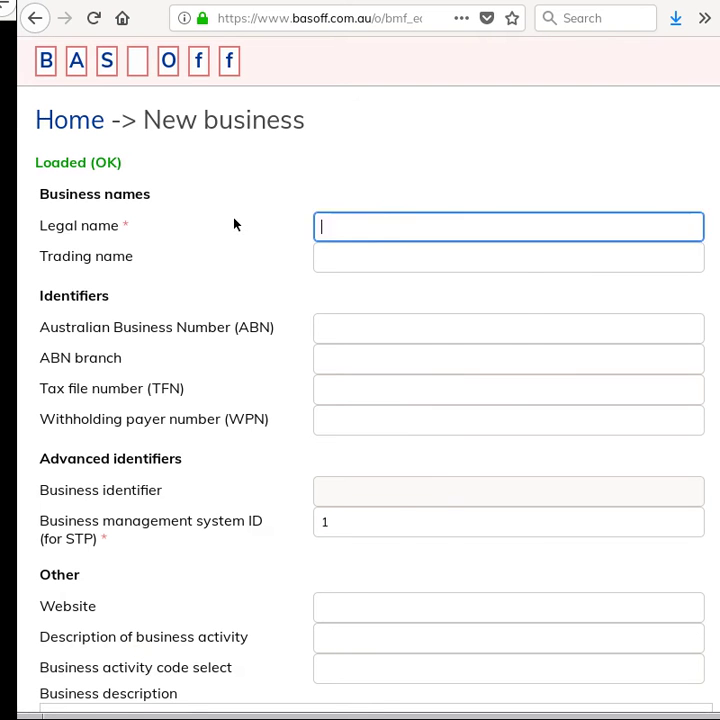
key("ctrl+minus")
key("ctrl+minus")
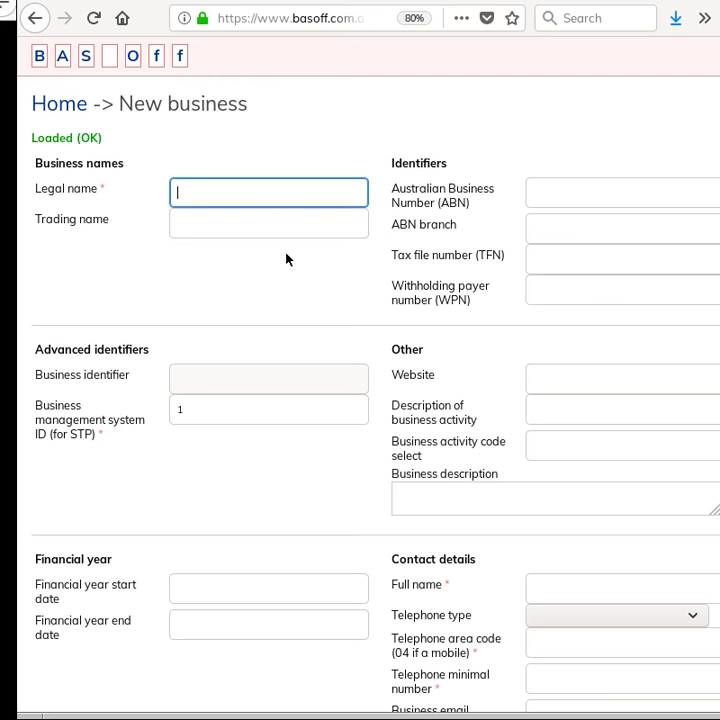
- Enter legal name 'Test Pty Ltd' and the business ABN
type("Test Pty Ltd")
key("Tab")
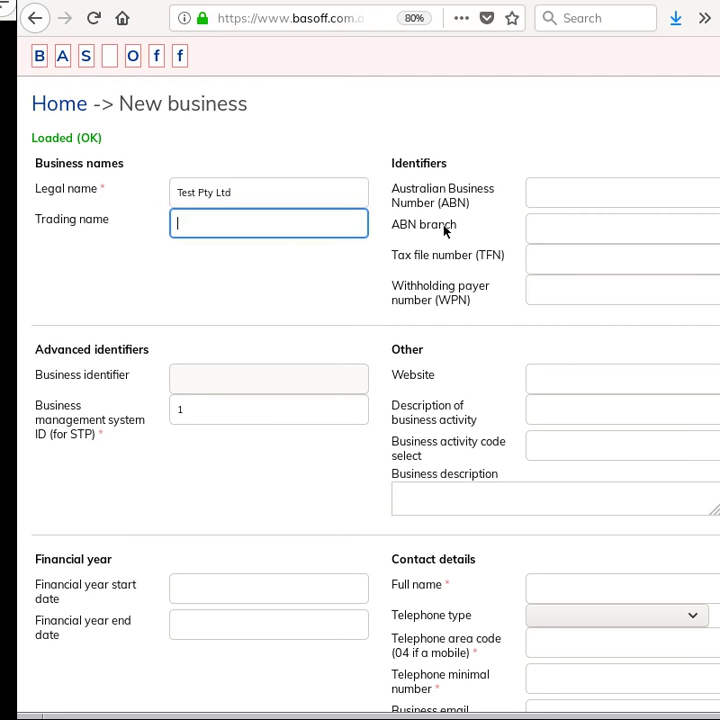
left_click(552, 199)
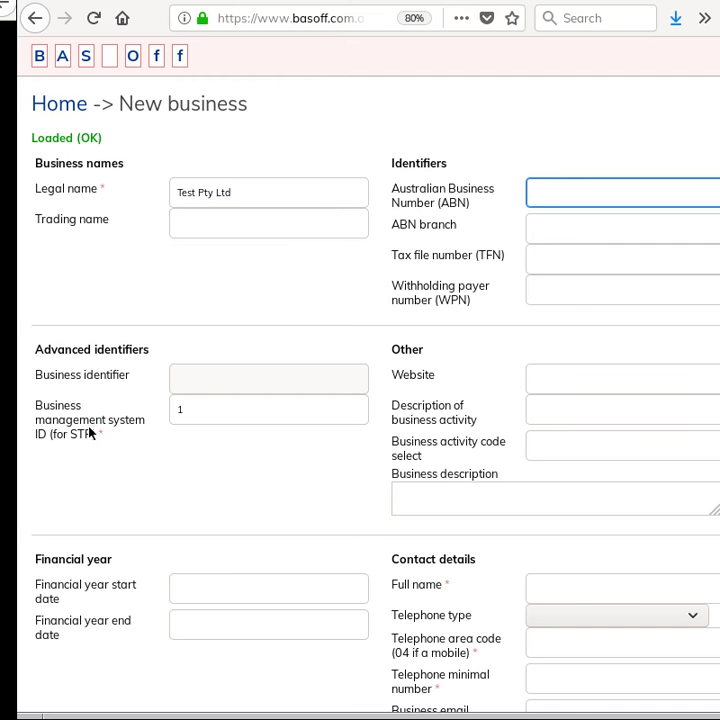
mouse_move(100, 437)
mouse_move(113, 450)
type("1111")
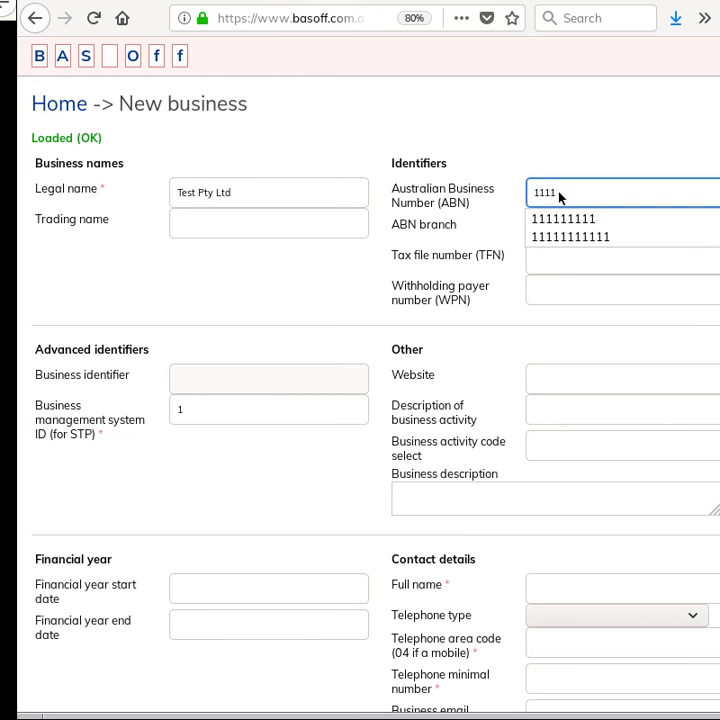
type("1")
type("111111")
key("Tab")
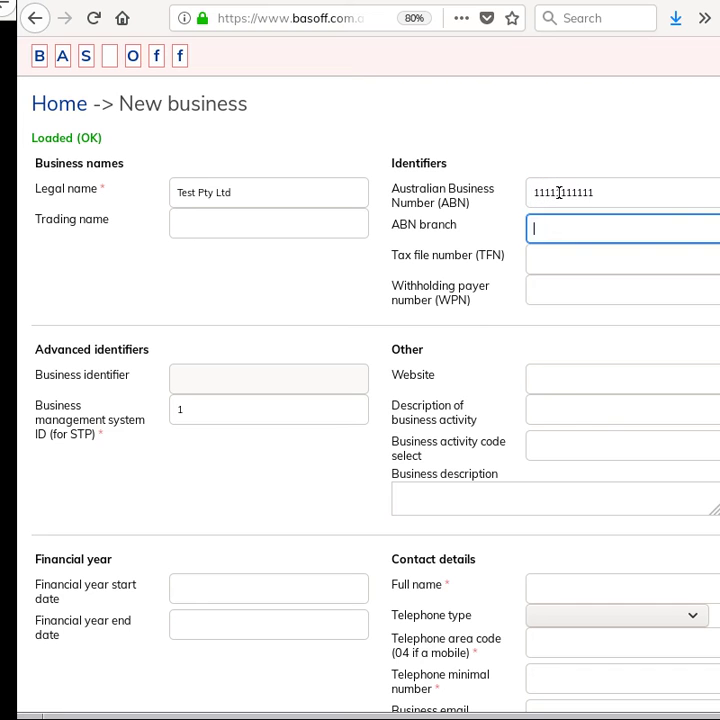
key("Tab")
key("Tab")
key("Tab")
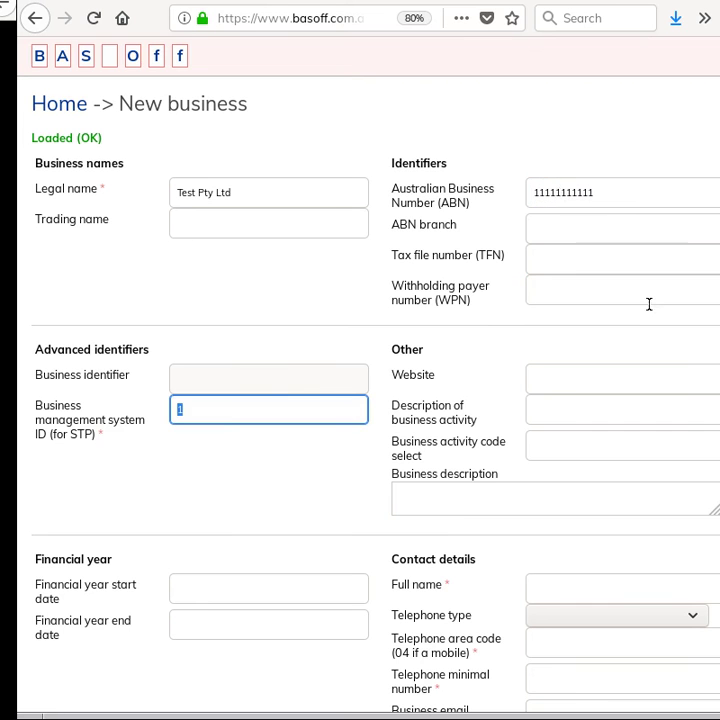
- Fill in the contact's full name, telephone, email and business address 'Line 1'
scroll(615, 330, "down", 4)
left_click(618, 339)
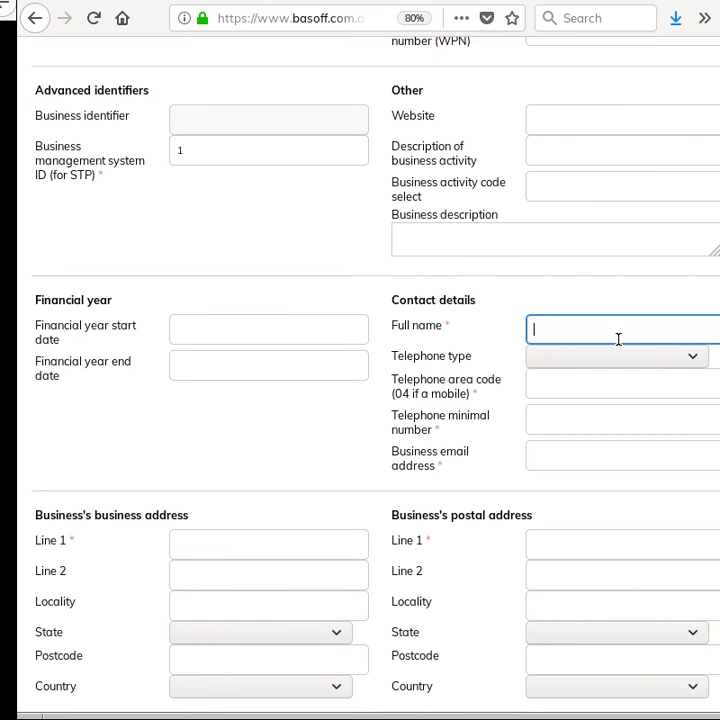
type("Gl")
key("Tab")
key("Tab")
key("Tab")
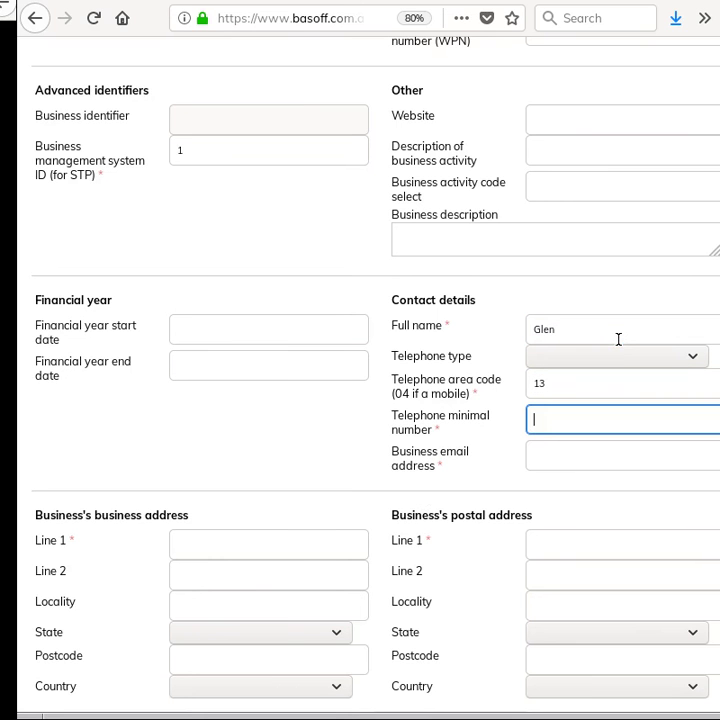
key("Tab")
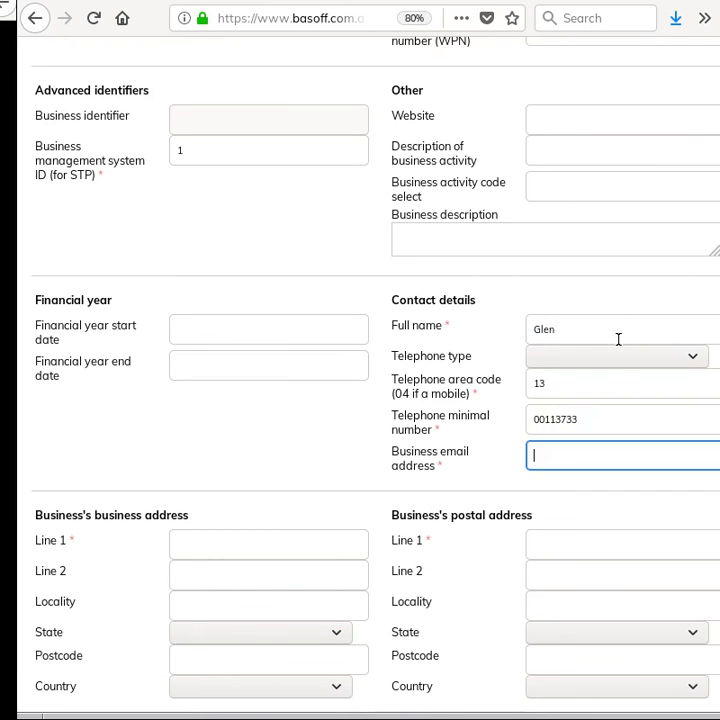
type("me")
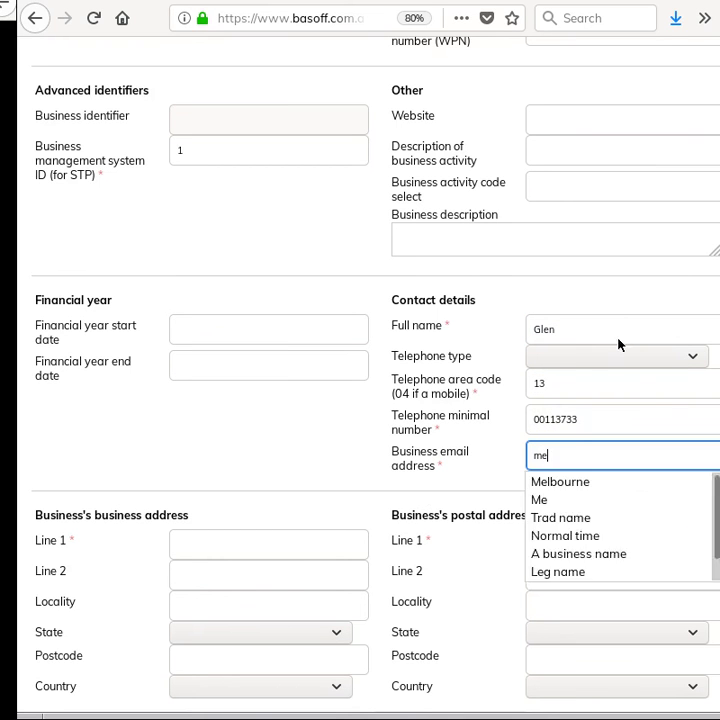
key("Tab")
type("Line 1")
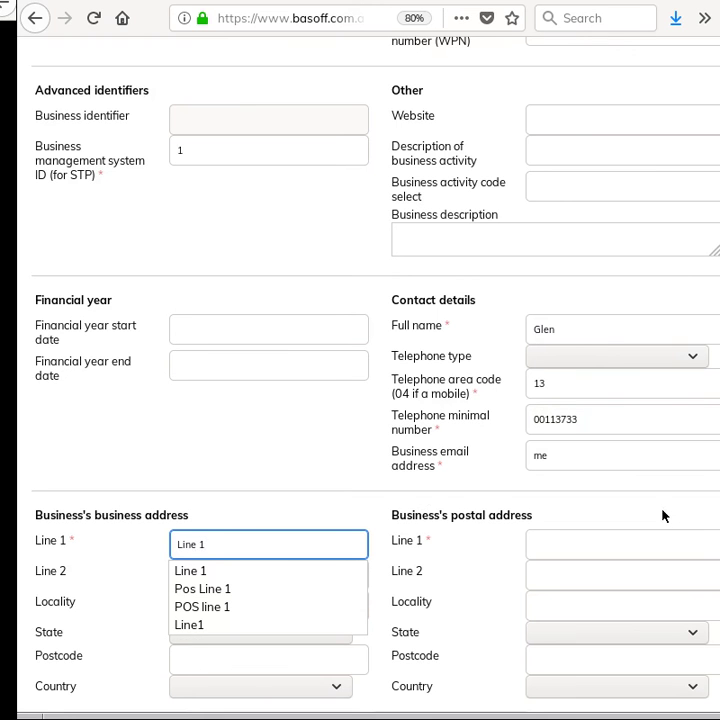
- Set the postal address first line to 'POstal' and save the business
left_click(598, 545)
type("POstal")
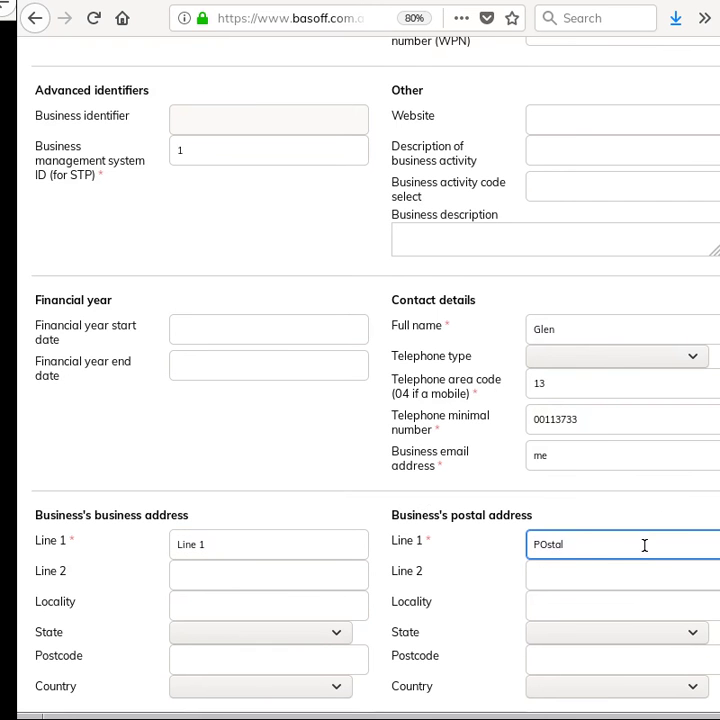
scroll(565, 511, "down", 5)
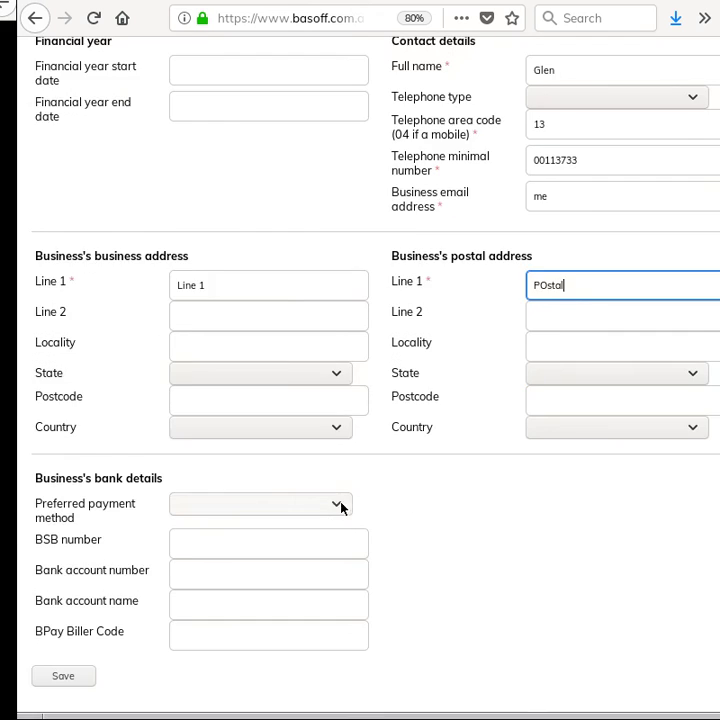
scroll(339, 508, "down", 2)
left_click(64, 607)
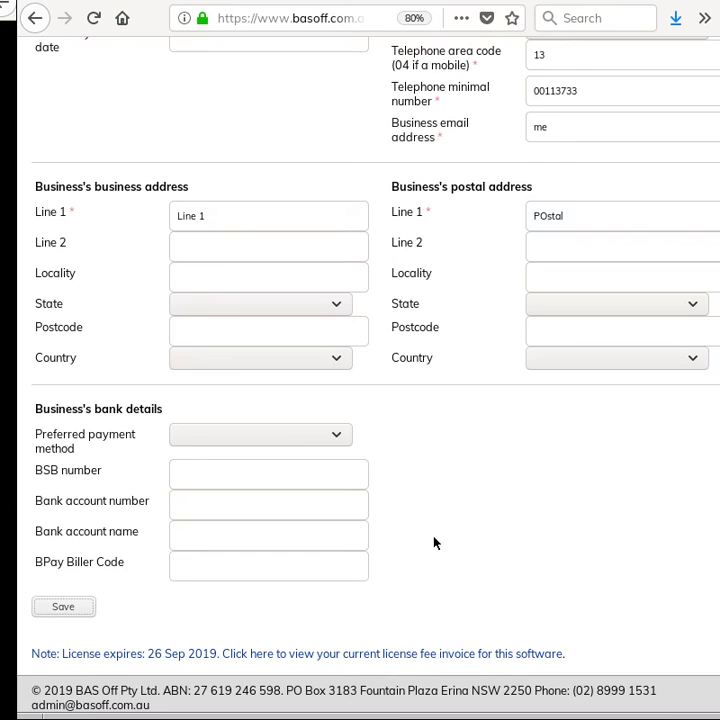
- Return to the Test Pty Ltd business menu and open its license renewal Pay invoice page
scroll(434, 500, "up", 6)
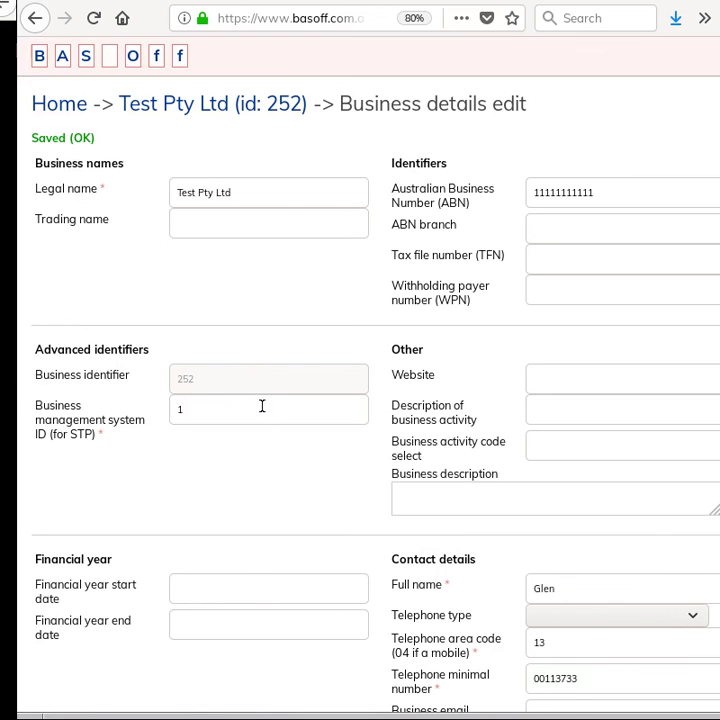
left_click(265, 106)
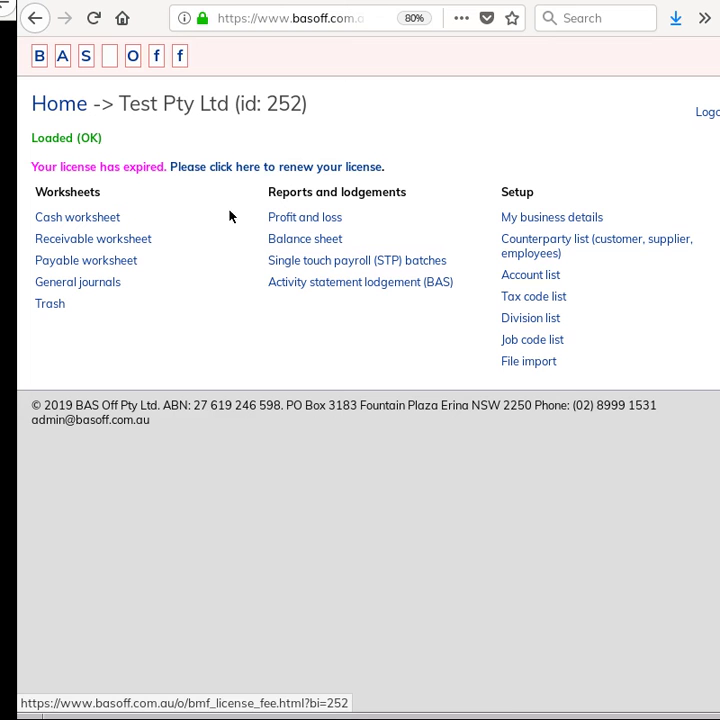
left_click(269, 169)
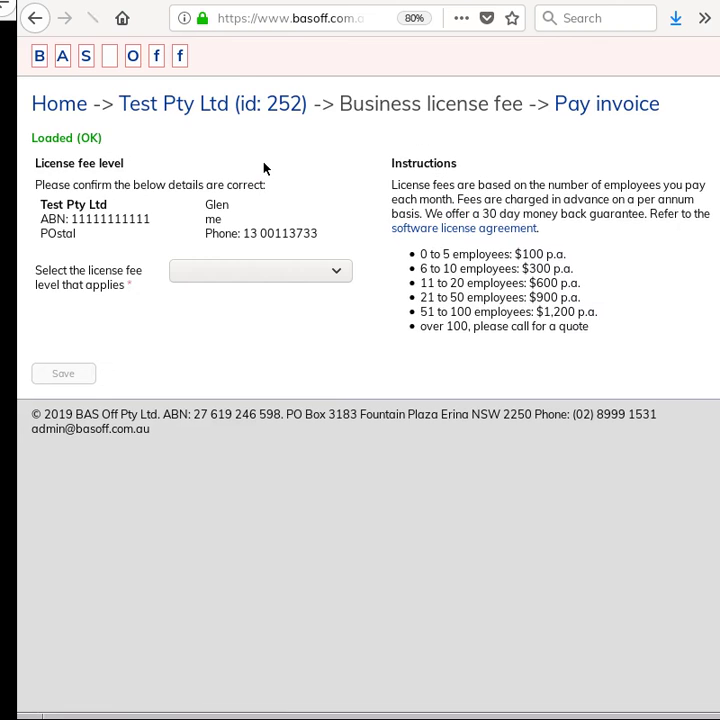
- Choose the '0 to 5 - $100' licence fee level for Test Pty Ltd and save it
left_click(256, 274)
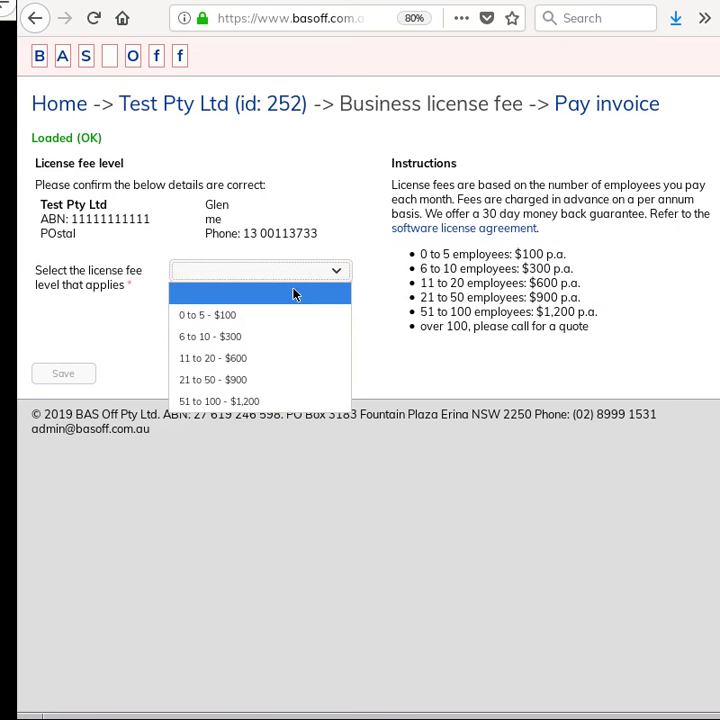
left_click(266, 313)
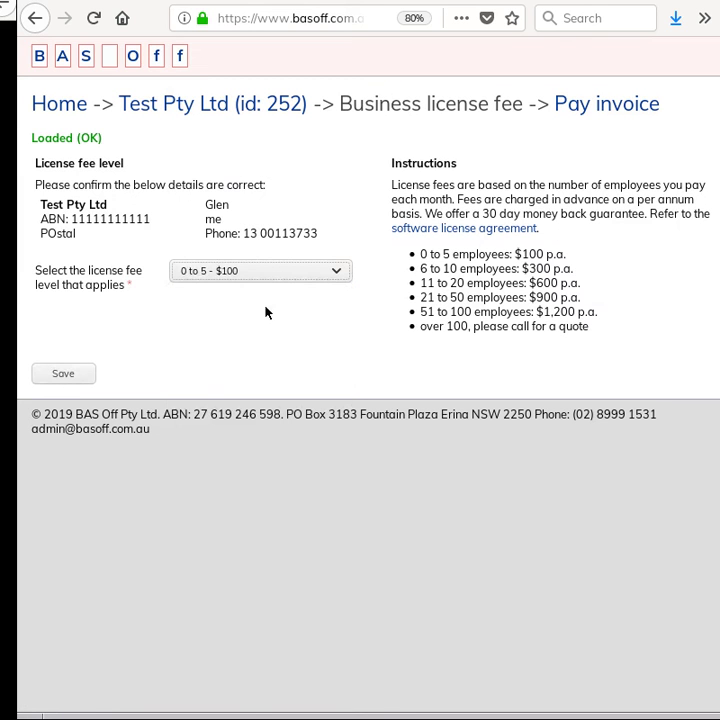
left_click(69, 373)
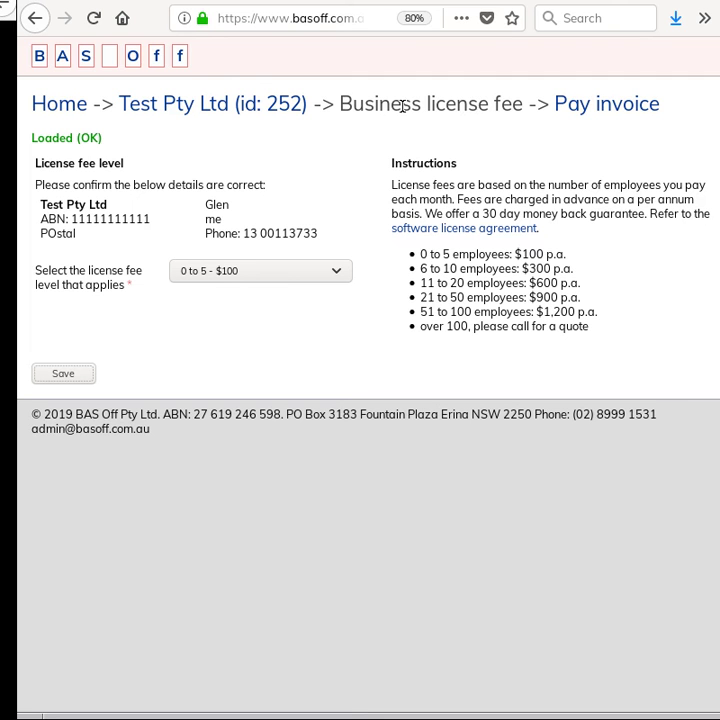
- Go from the breadcrumb to the invoice payment page for the $100.00 one-year, up-to-5-employees licence
left_click_drag(420, 105, 432, 107)
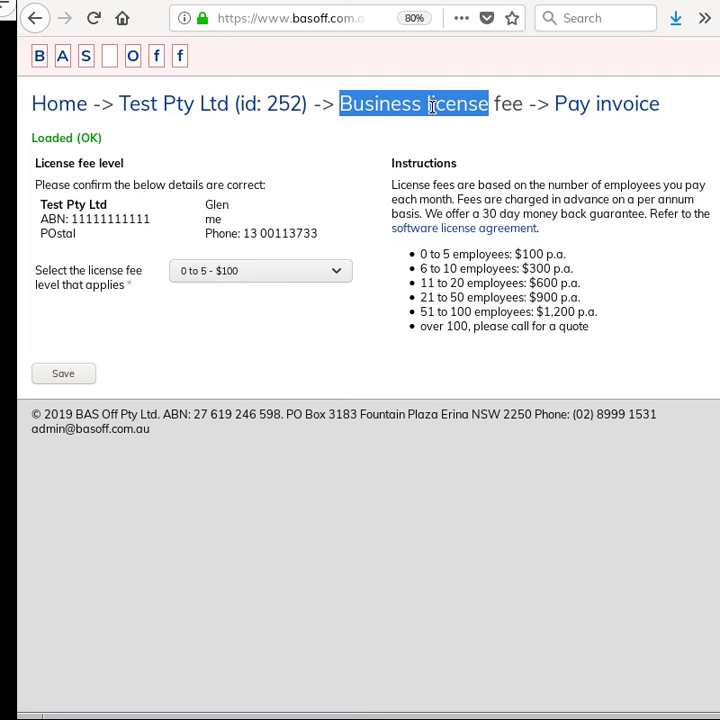
left_click(401, 110)
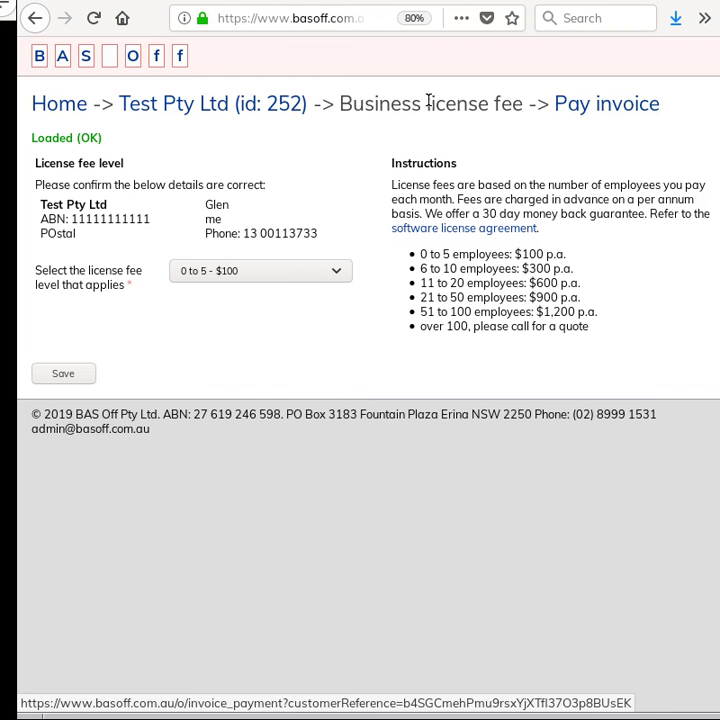
left_click_drag(340, 104, 523, 103)
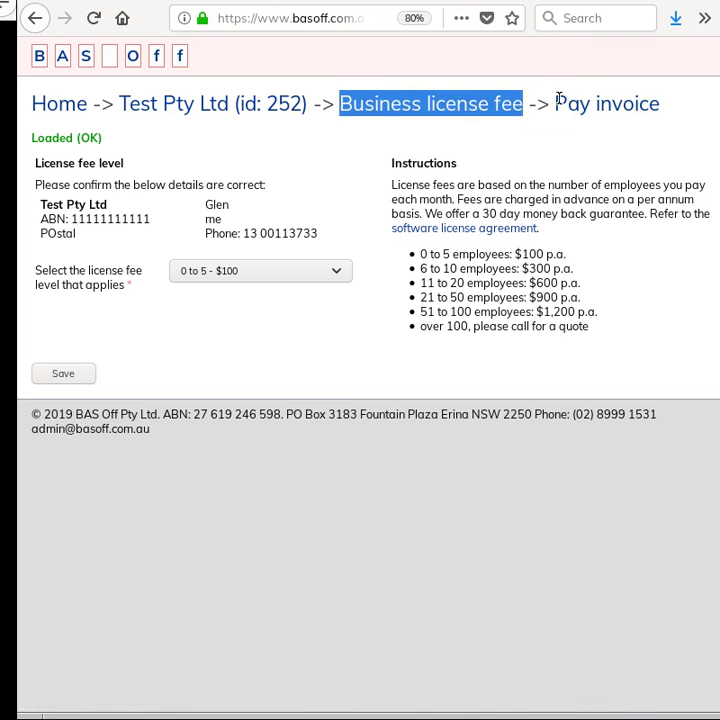
left_click(297, 104)
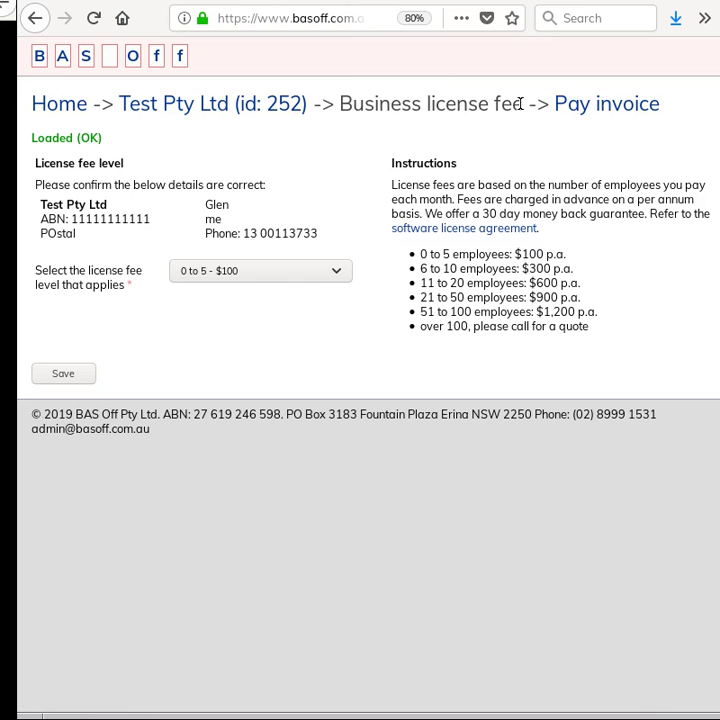
left_click_drag(531, 107, 663, 115)
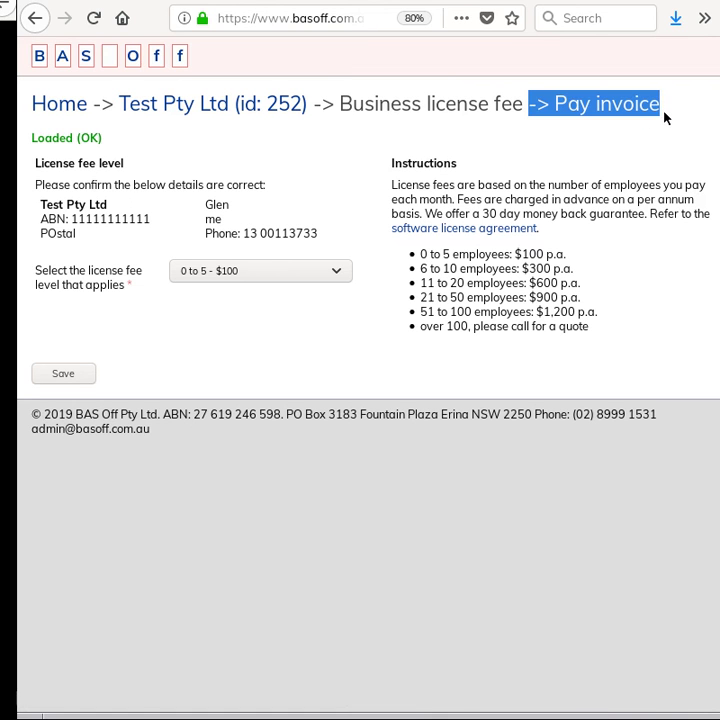
left_click(663, 118)
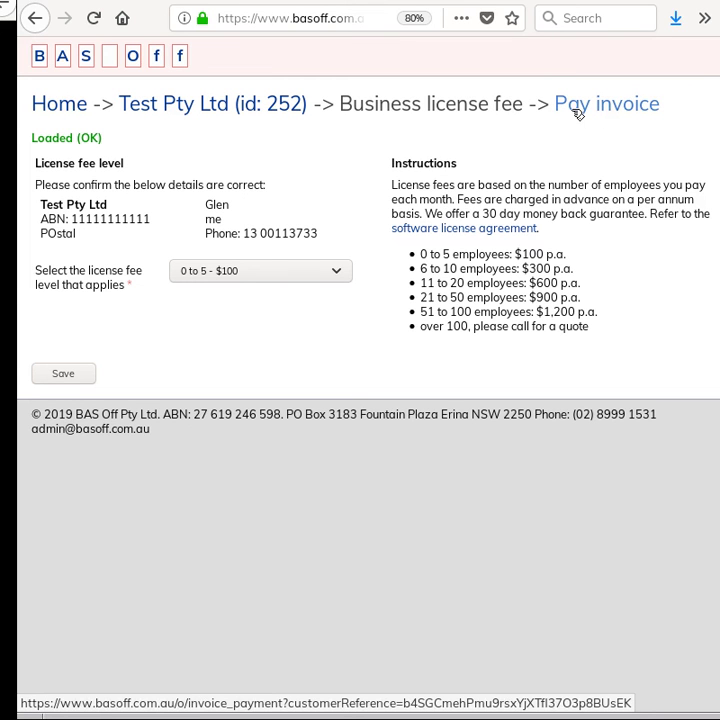
left_click(578, 114)
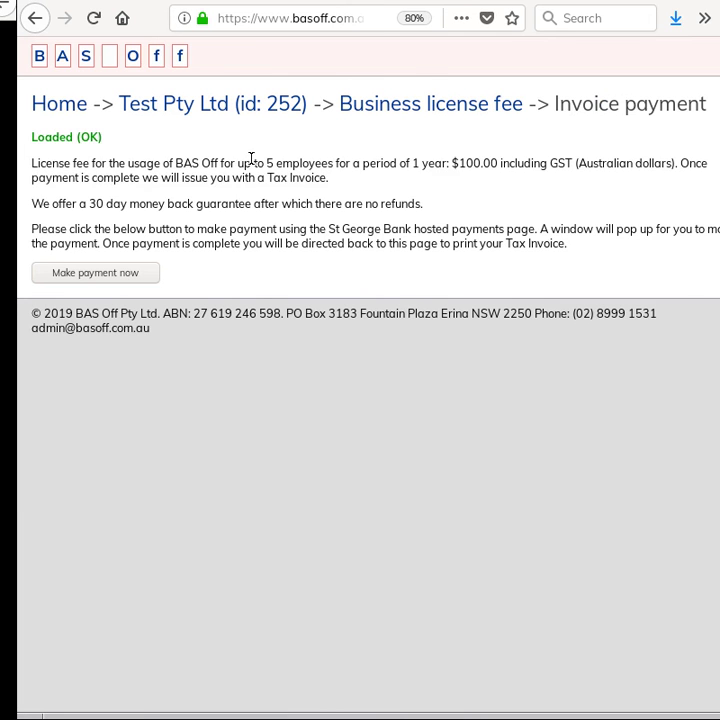
- Start paying the $100.00 licence fee through the St.George Bank hosted payment page
left_click_drag(251, 162, 285, 152)
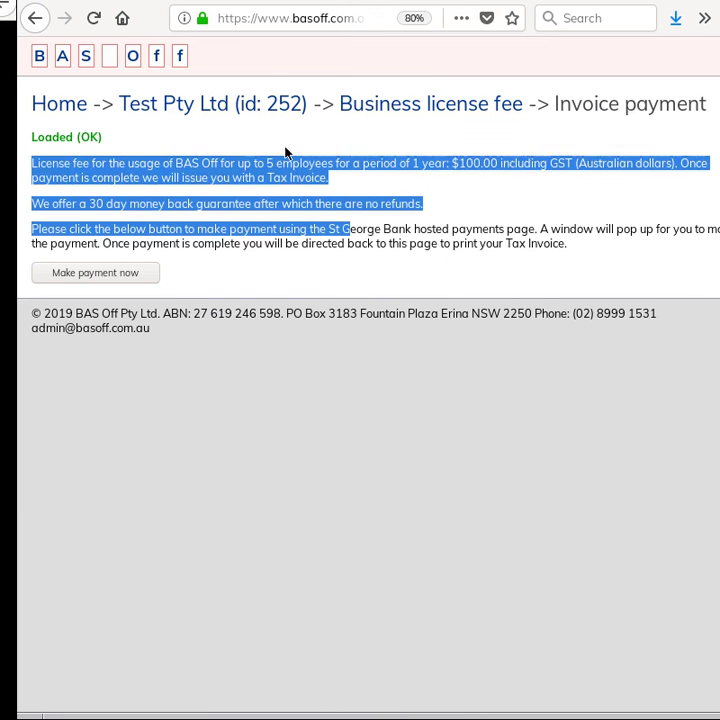
left_click(285, 173)
triple_click(172, 204)
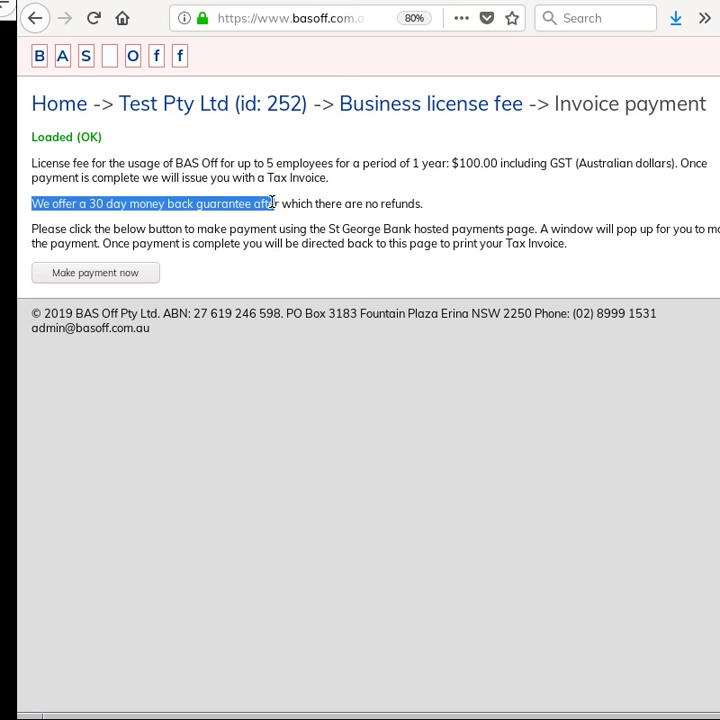
left_click(283, 226)
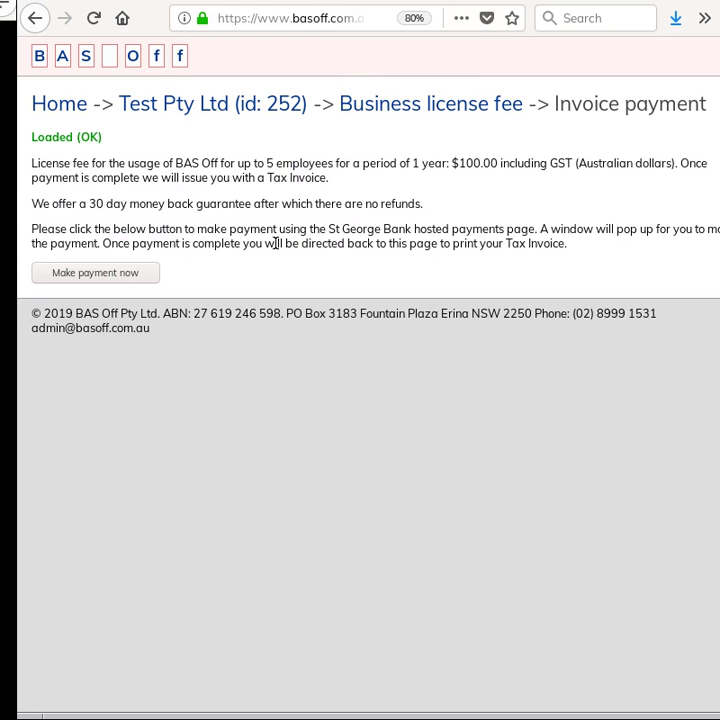
left_click(113, 270)
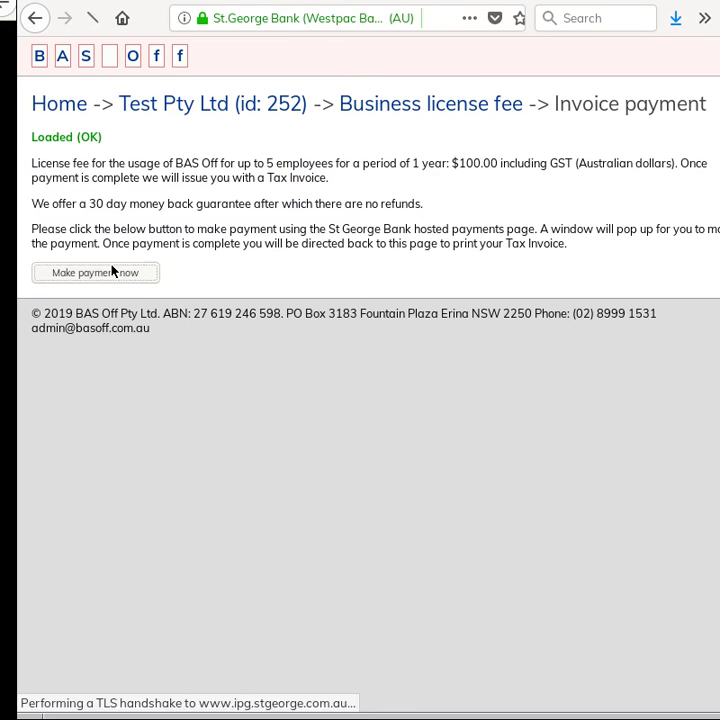
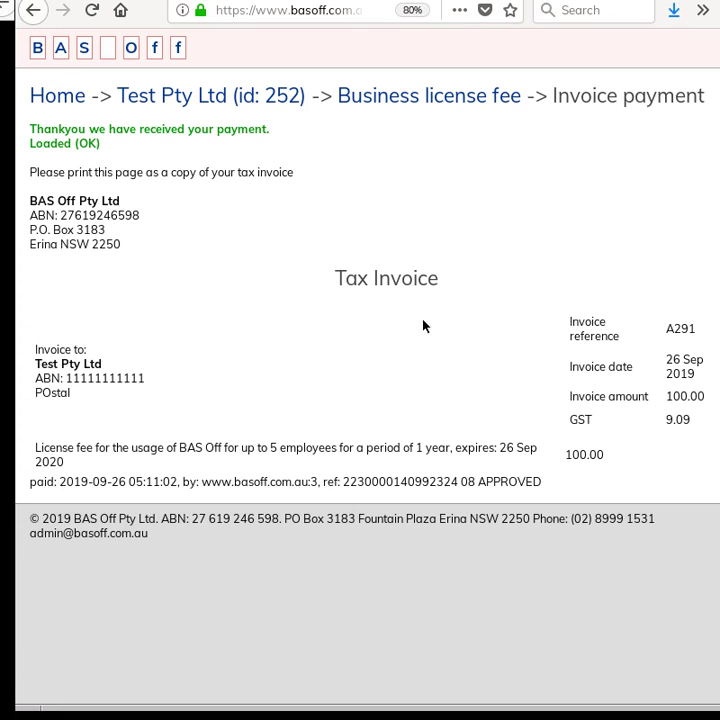
- Highlight the payment-received message and the paid invoice details, pointing out the 9.09 GST
left_click_drag(30, 127, 316, 164)
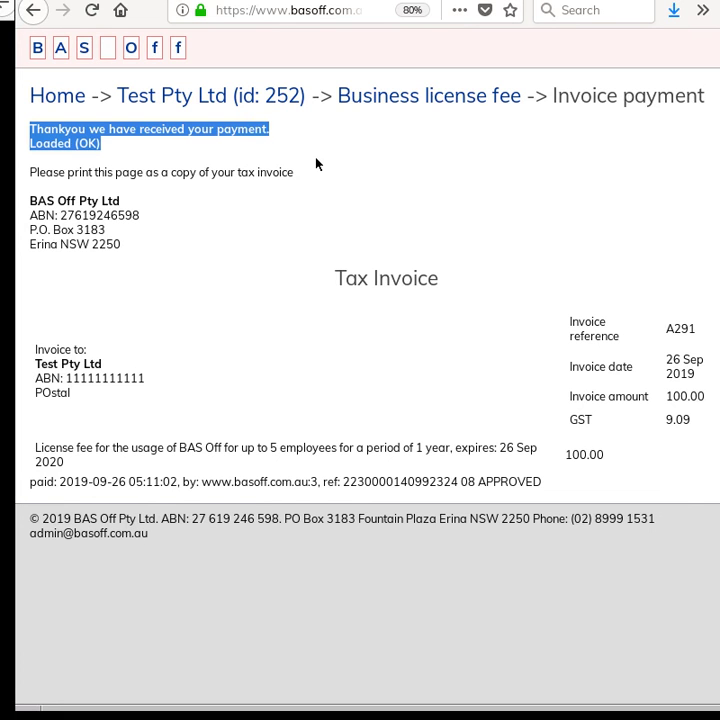
left_click(316, 164)
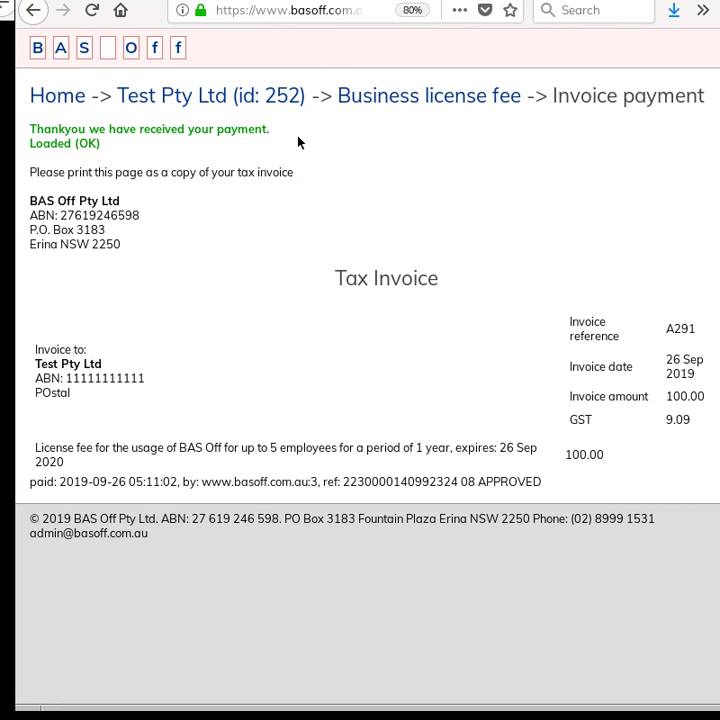
left_click_drag(615, 195, 643, 486)
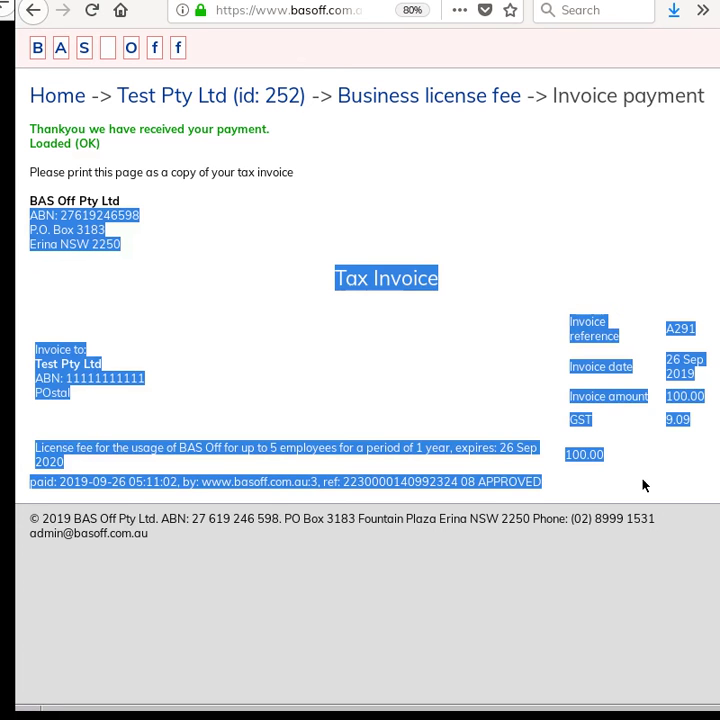
left_click(643, 486)
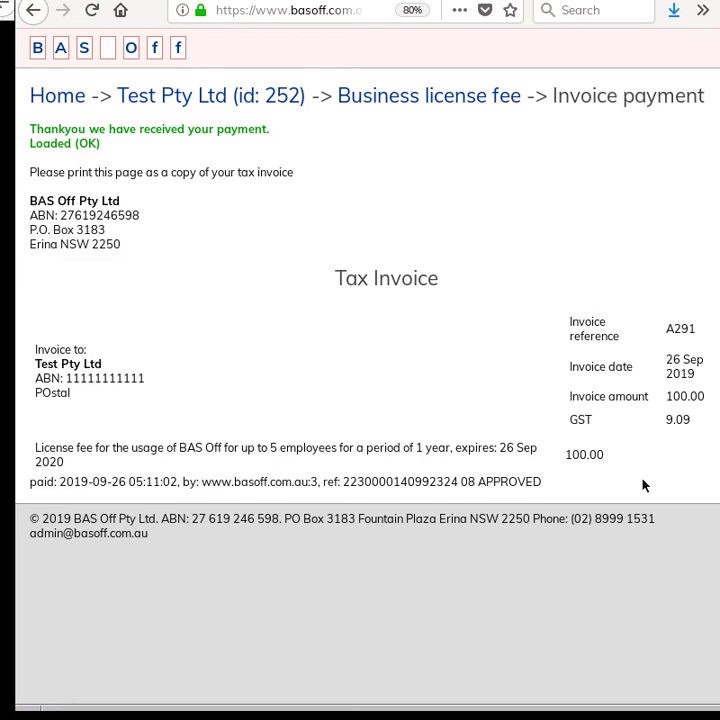
left_click_drag(667, 419, 695, 420)
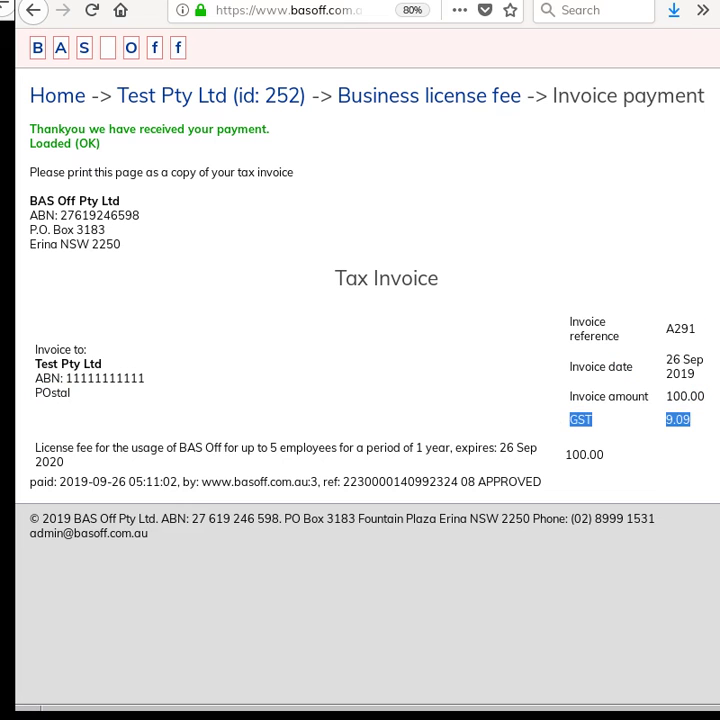
left_click(500, 191)
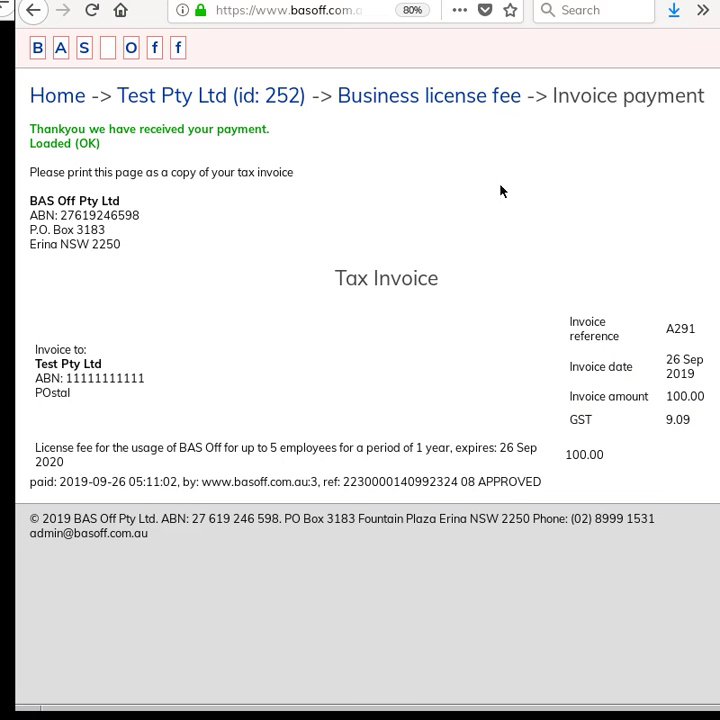
- Reopen invoice A291 from the licence note in Test Pty Ltd's business details, then return to the company menu
left_click(267, 100)
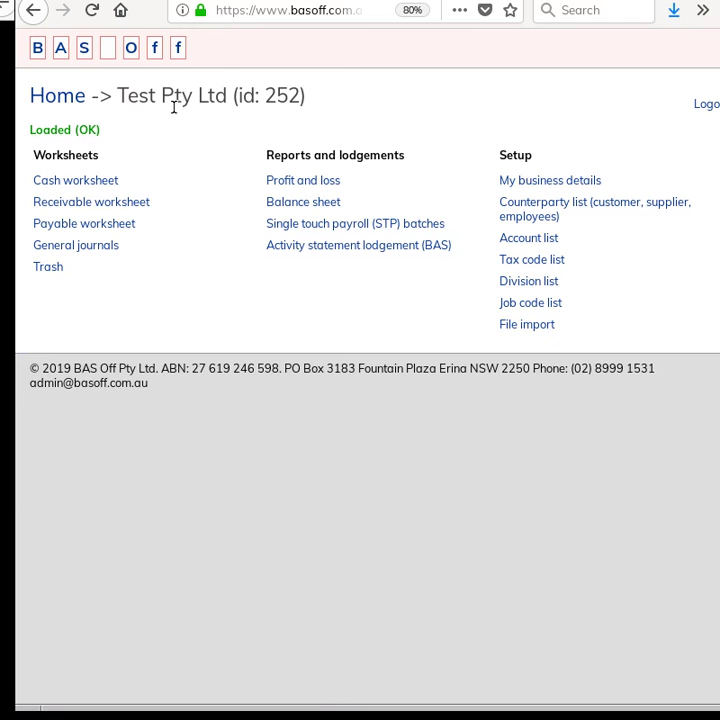
left_click_drag(118, 96, 286, 108)
left_click(524, 182)
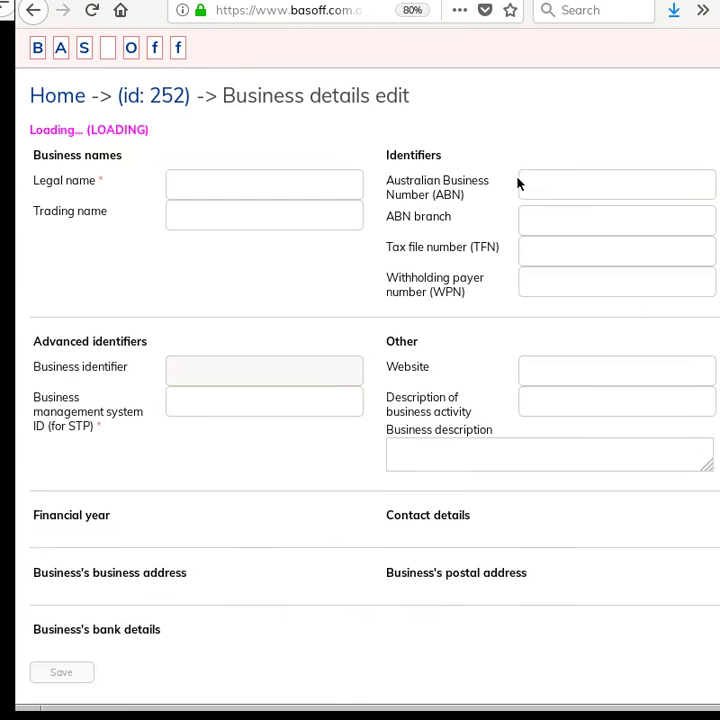
scroll(436, 174, "down", 5)
scroll(436, 174, "down", 5)
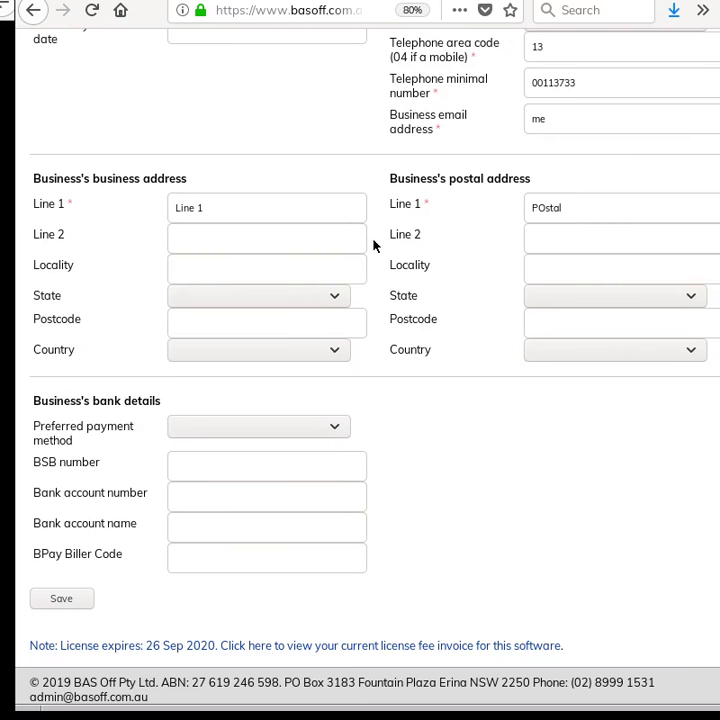
left_click(281, 652)
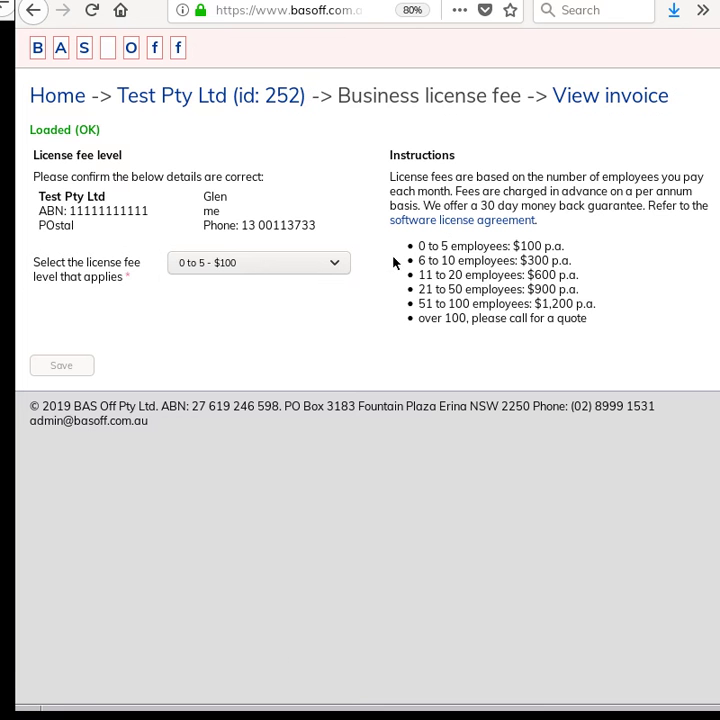
left_click(612, 102)
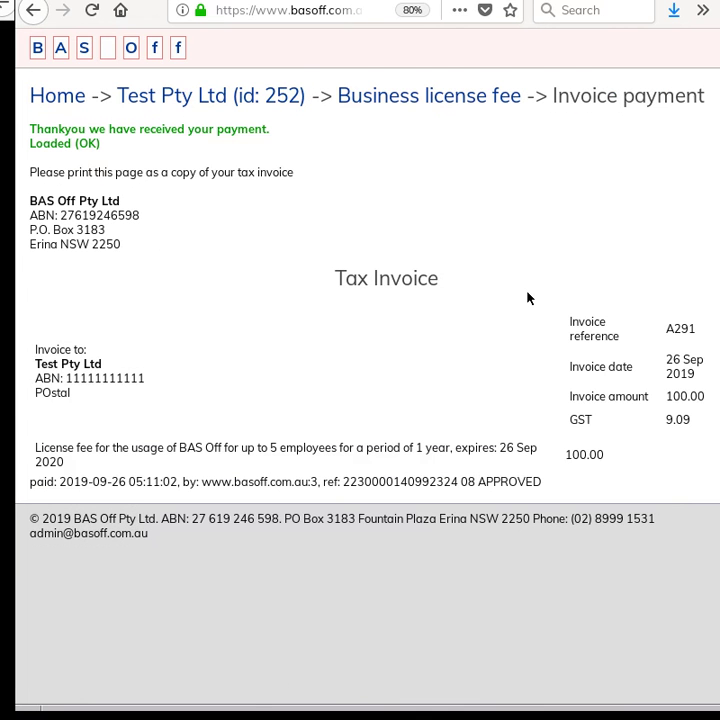
left_click(240, 95)
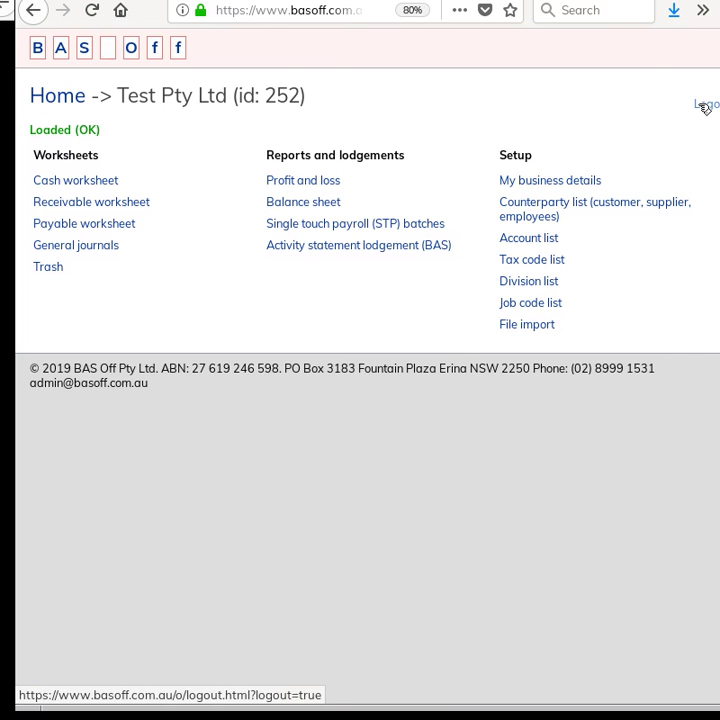
- Log out of BAS Off from the Test Pty Ltd company menu page
left_click(705, 106)
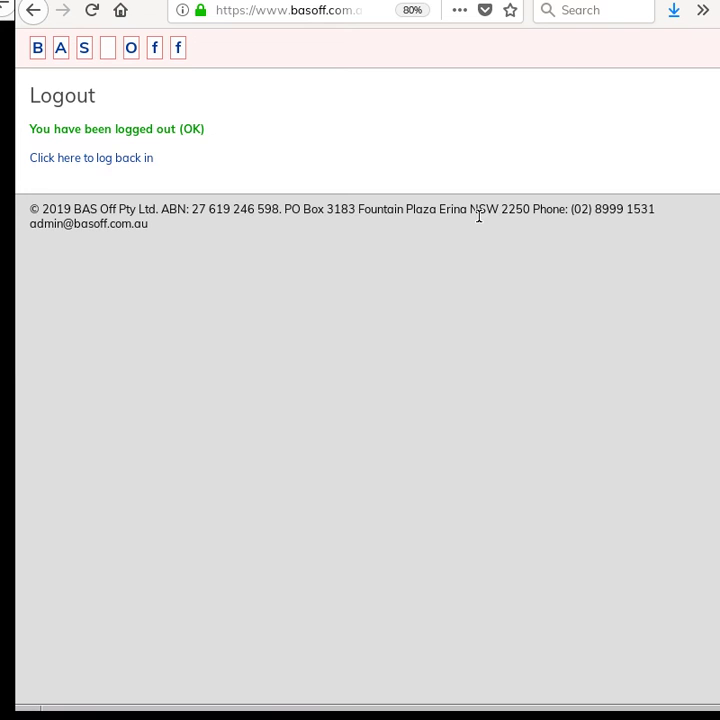